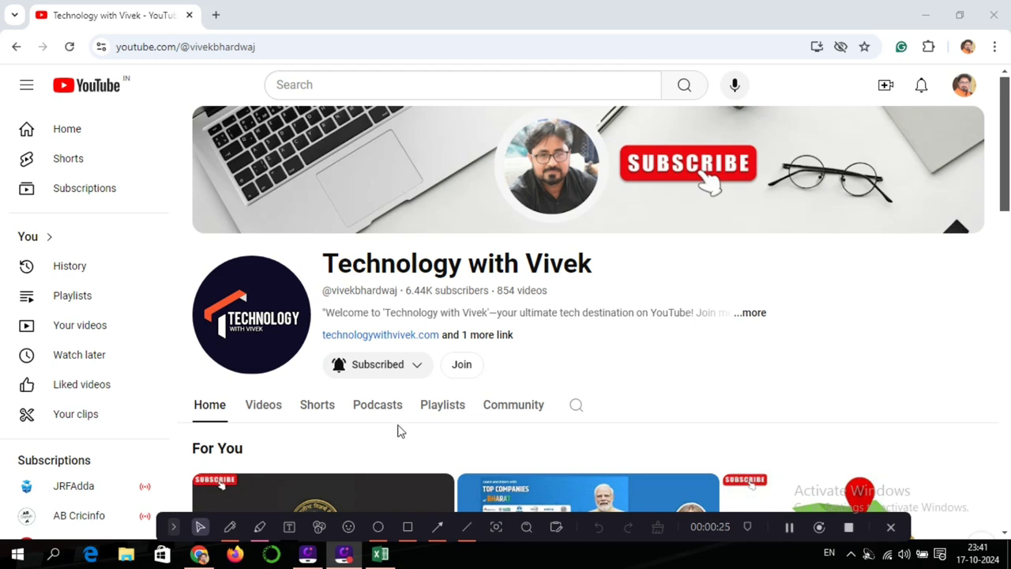
# - Open a new Chrome tab and show the Google apps list
pyautogui.click(215, 16)
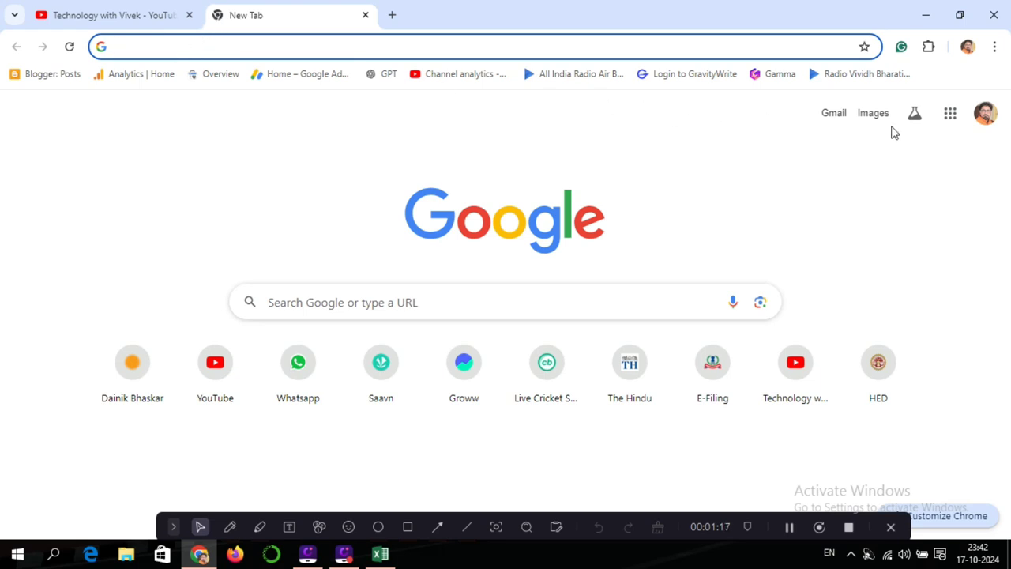
pyautogui.click(949, 116)
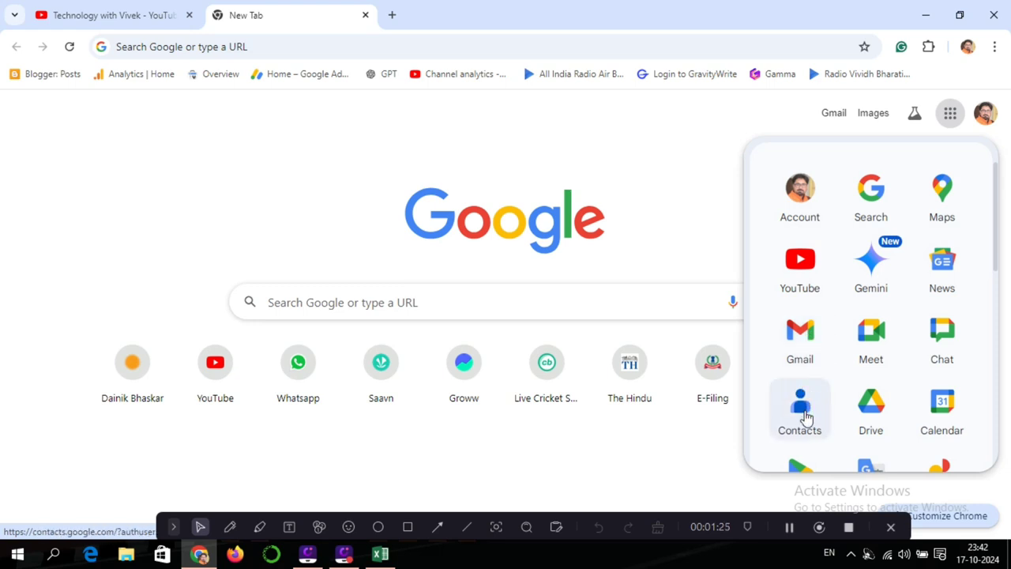
# - Launch Google Contacts and start a blank form for a single new contact
pyautogui.click(804, 414)
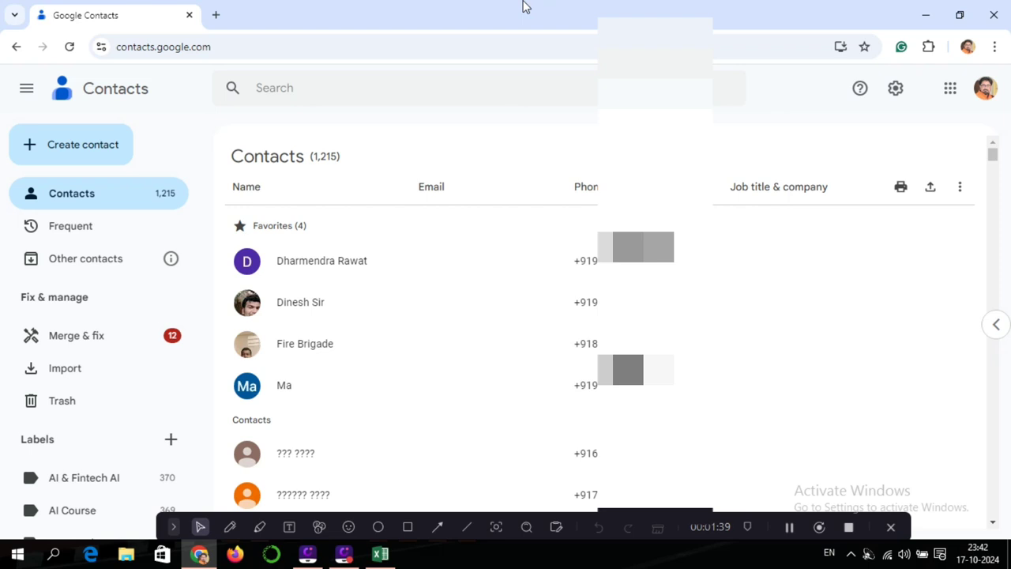
pyautogui.click(80, 152)
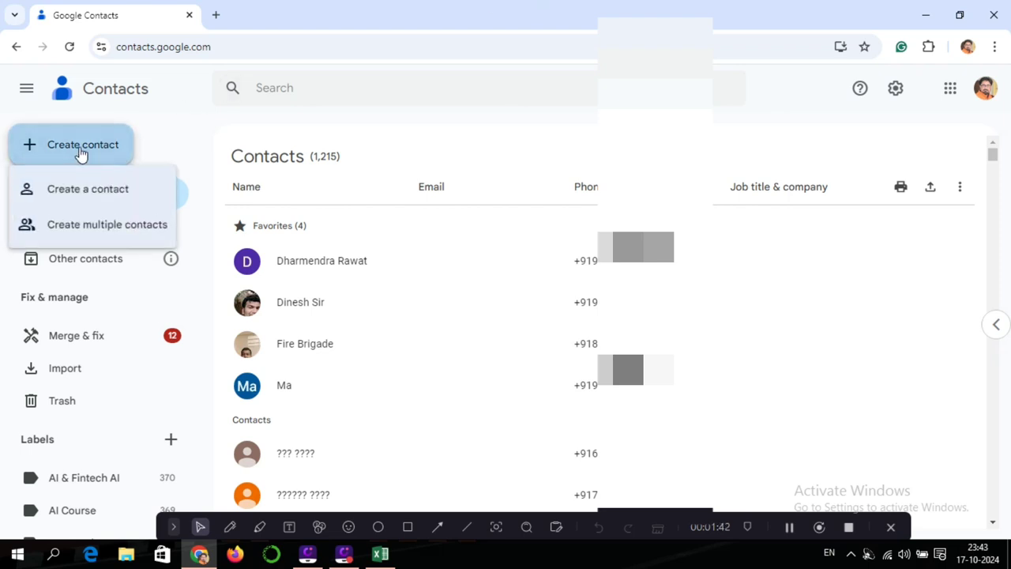
pyautogui.click(85, 192)
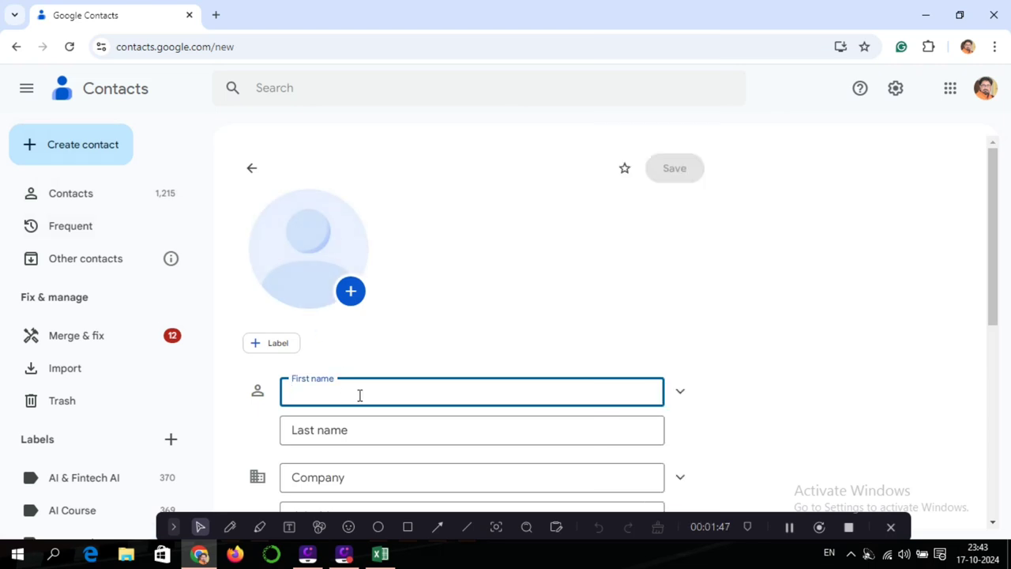
# - Name the contact 'Whatsapp Group Demo', enter its phone number, and save it
pyautogui.write('Whats')
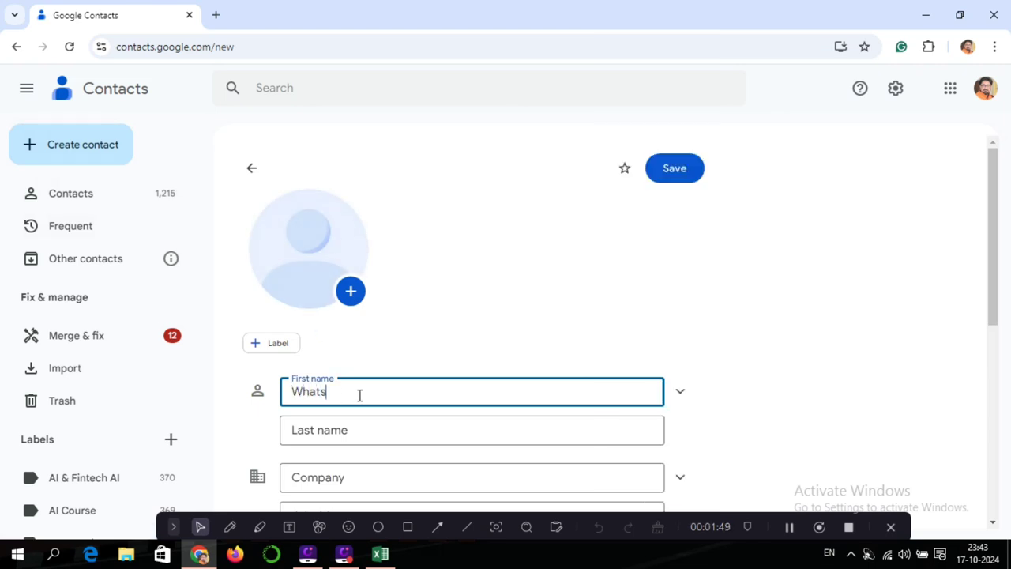
pyautogui.write('app')
pyautogui.write(' Group ')
pyautogui.write('Demo')
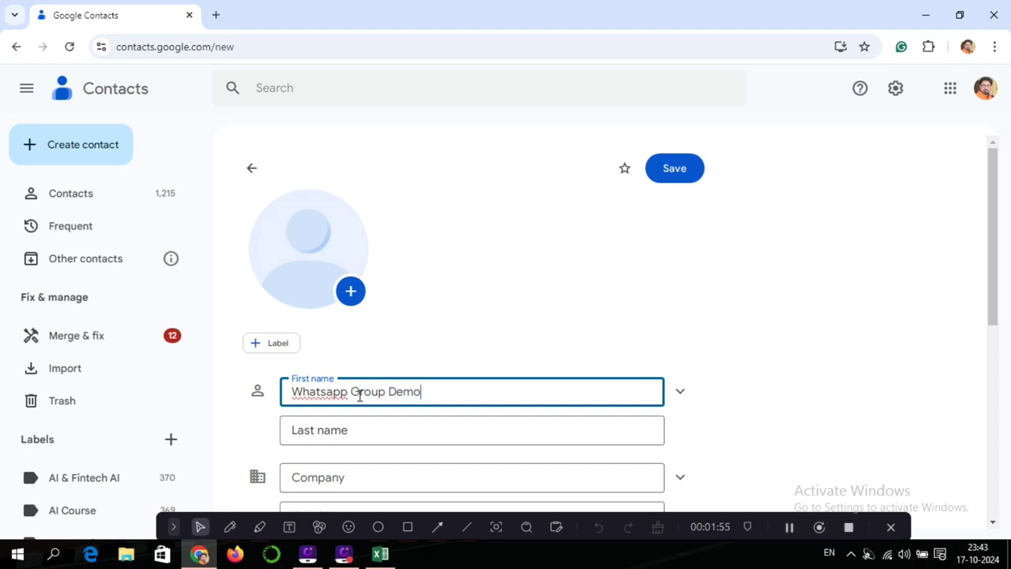
pyautogui.scroll(-1, 438, 395)
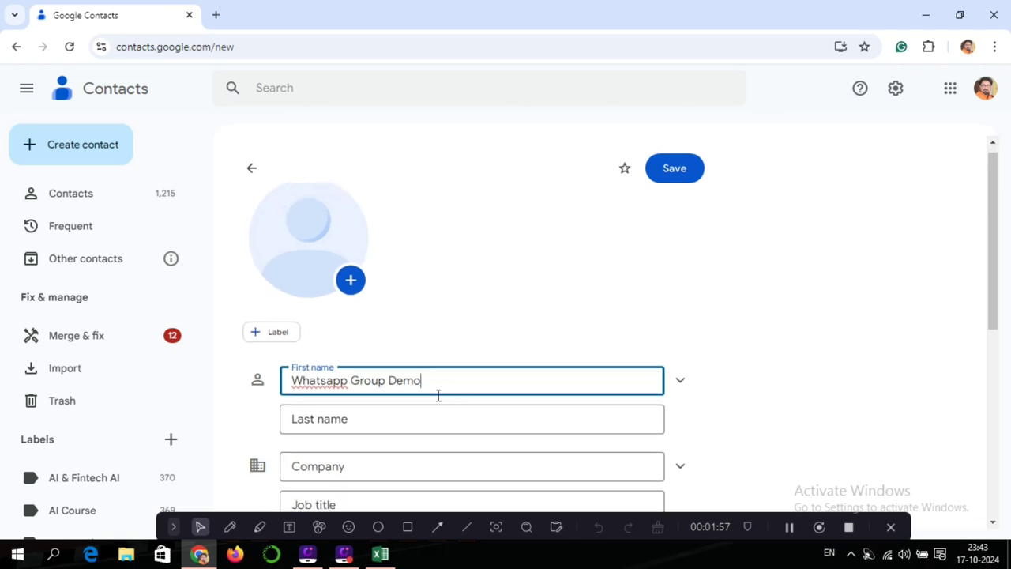
pyautogui.scroll(1, 437, 394)
pyautogui.scroll(-1, 438, 395)
pyautogui.scroll(-2, 435, 399)
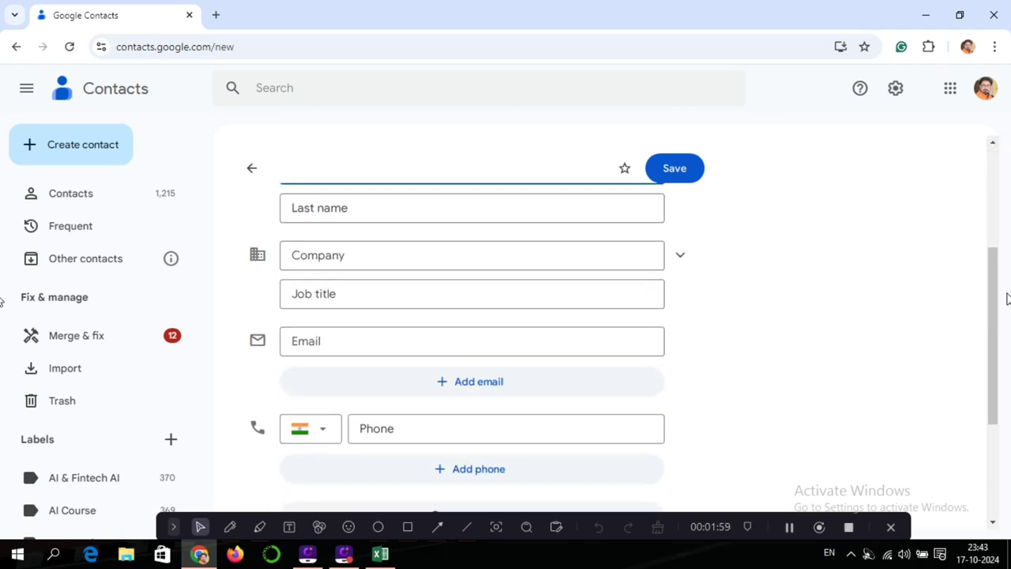
pyautogui.click(556, 433)
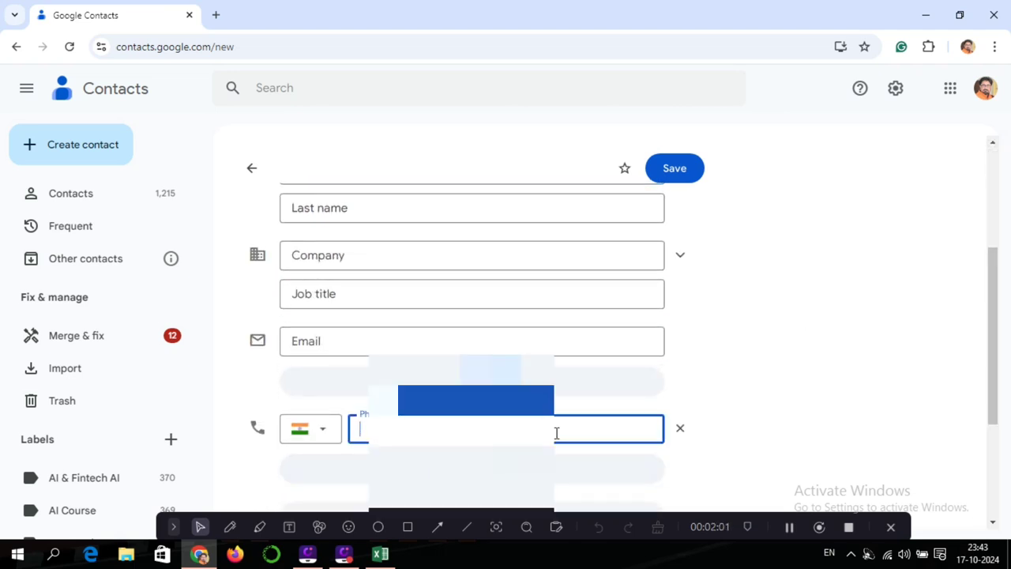
pyautogui.write('90')
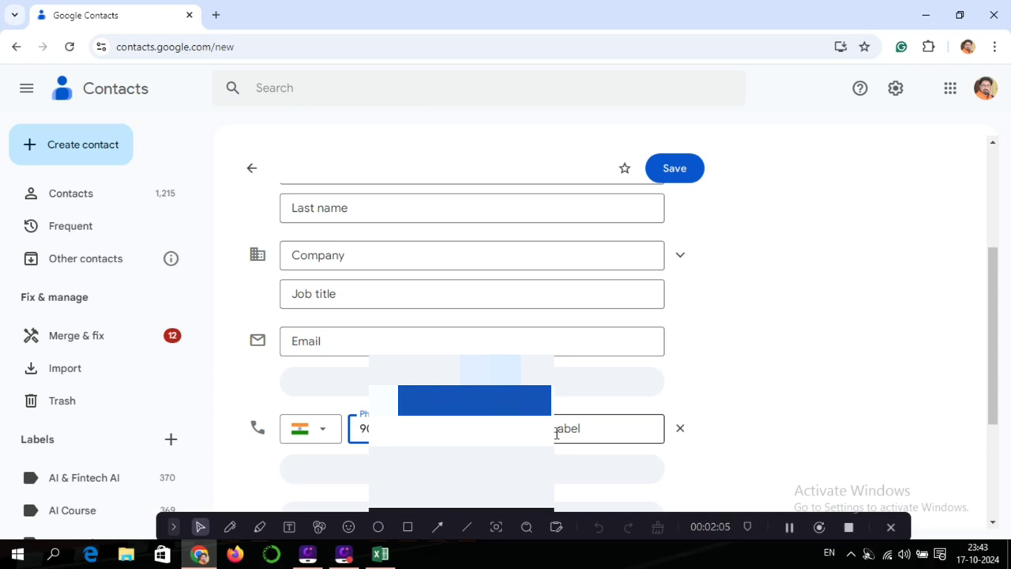
pyautogui.scroll(-1, 823, 411)
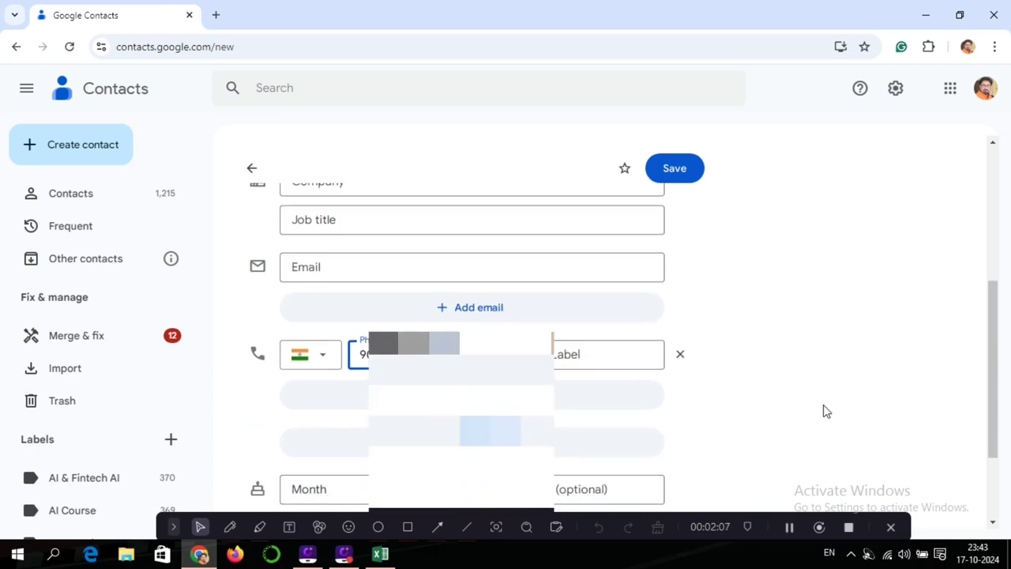
pyautogui.scroll(3, 765, 376)
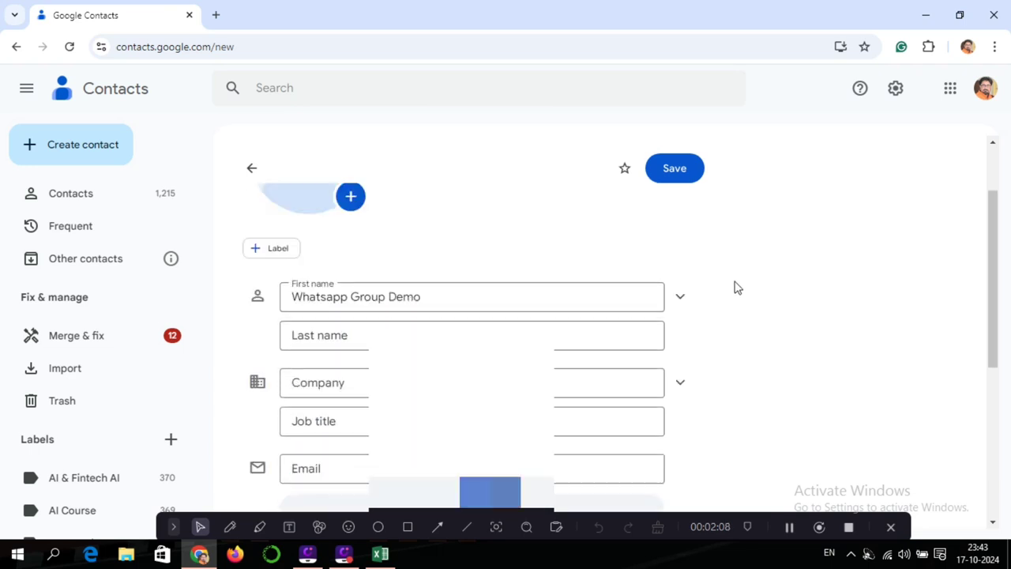
pyautogui.click(687, 179)
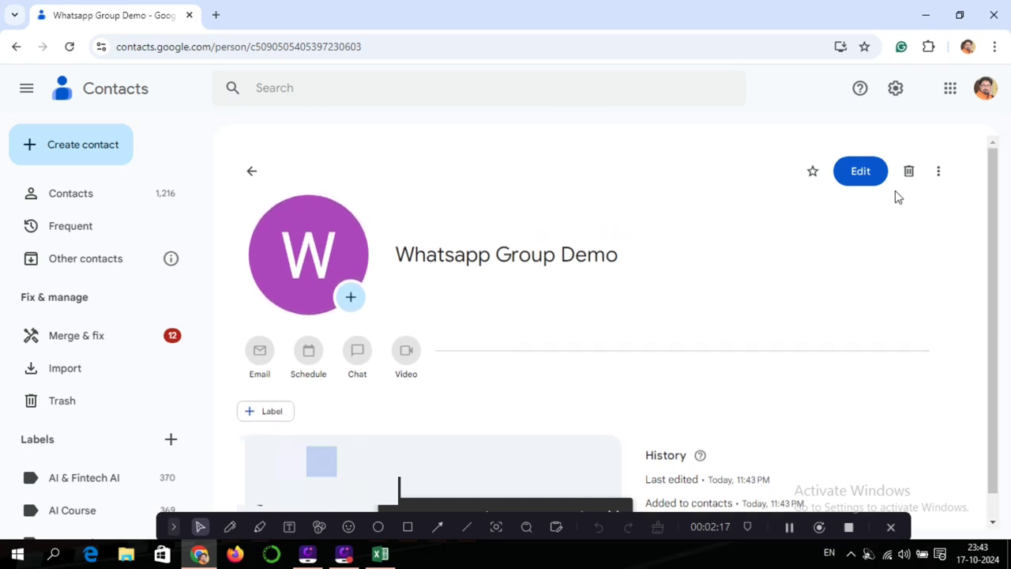
# - Export Whatsapp Group Demo as a Google CSV and open the Downloads folder holding contacts.csv
pyautogui.click(938, 174)
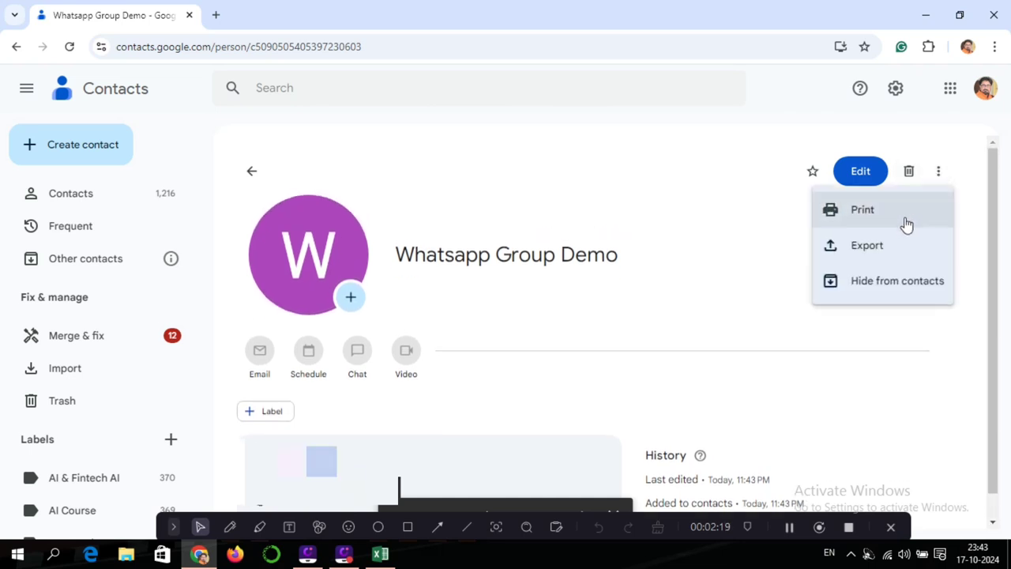
pyautogui.click(859, 246)
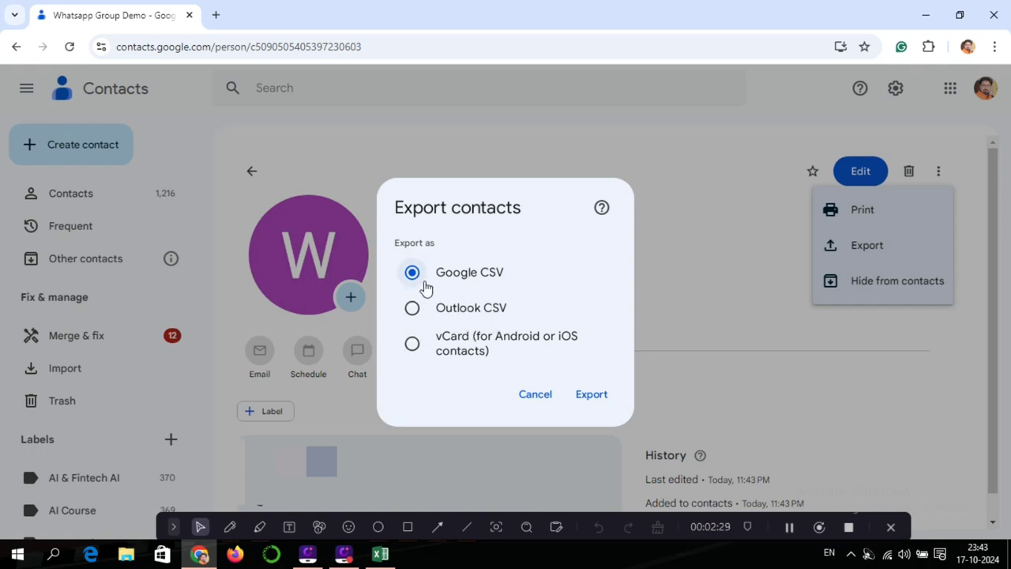
pyautogui.click(577, 393)
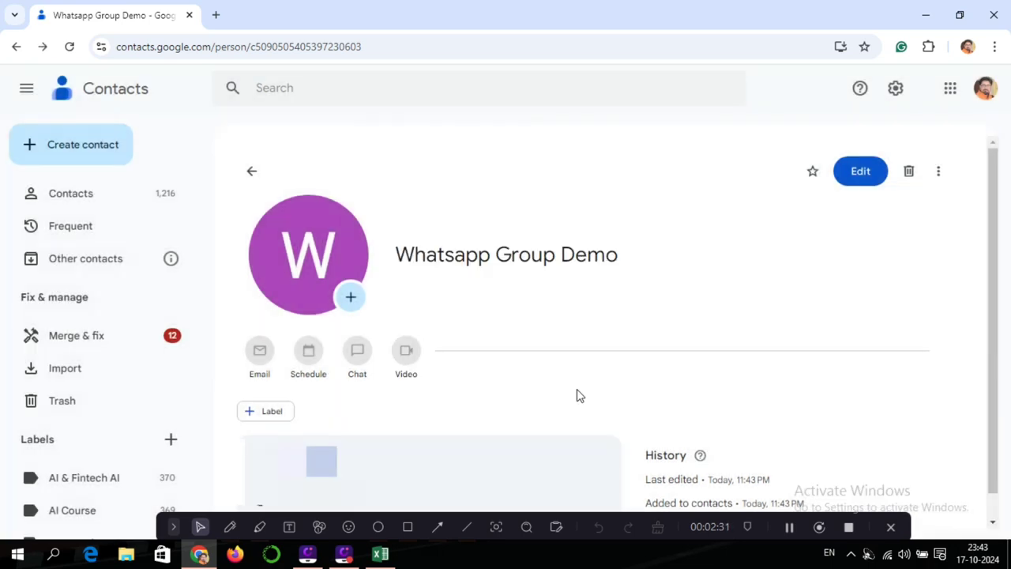
pyautogui.moveTo(860, 99)
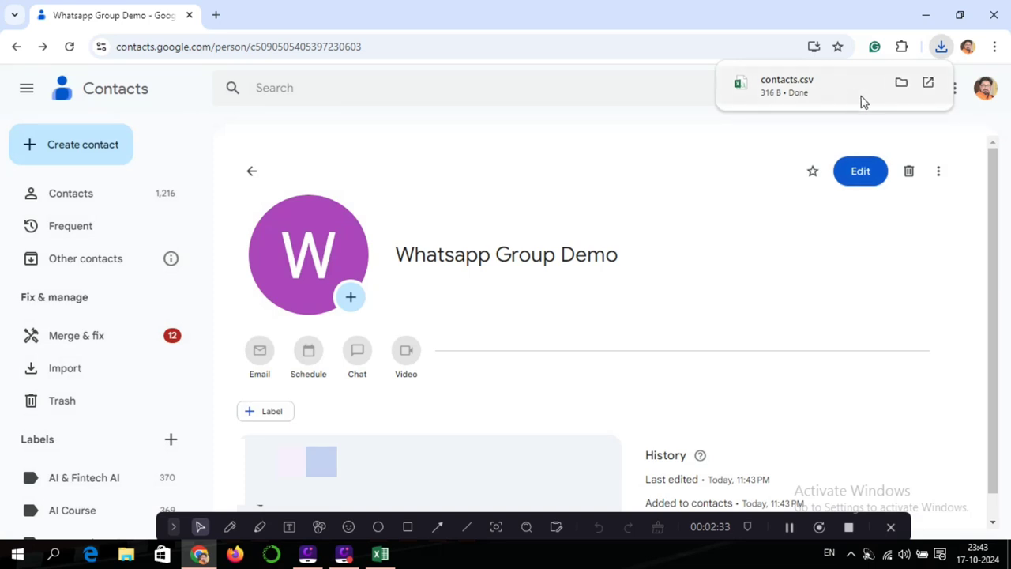
pyautogui.click(900, 84)
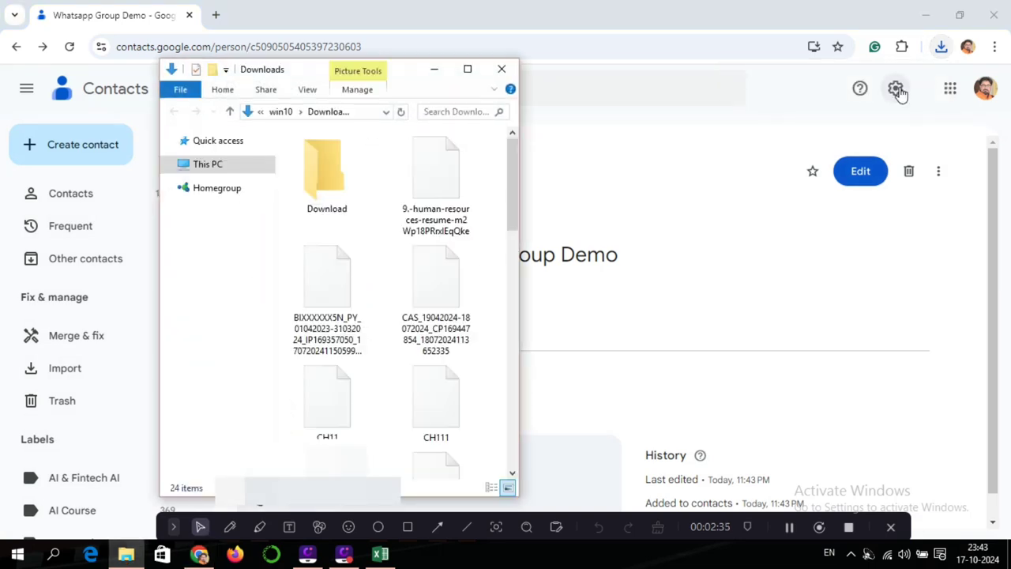
# - Reveal the desktop and open contacts.csv in Excel
pyautogui.press('super+d')
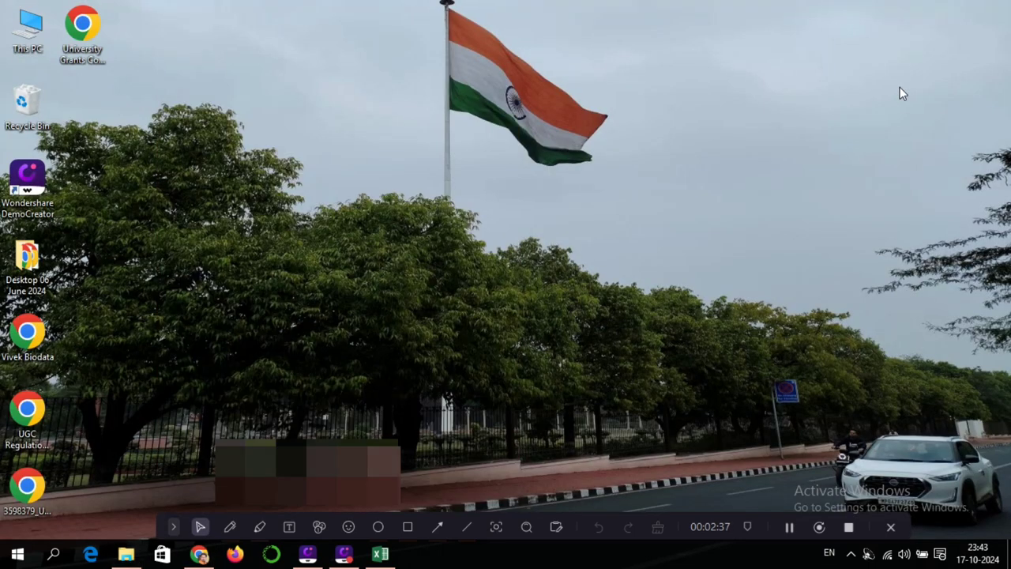
pyautogui.doubleClick(82, 100)
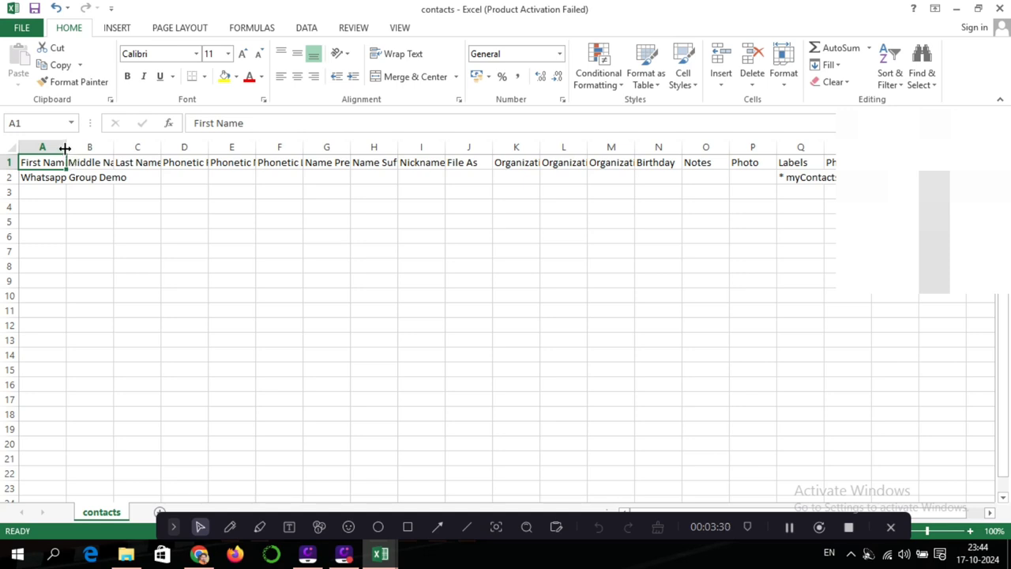
# - Widen columns A and S of the contacts sheet to fit their contents and zoom out
pyautogui.doubleClick(65, 147)
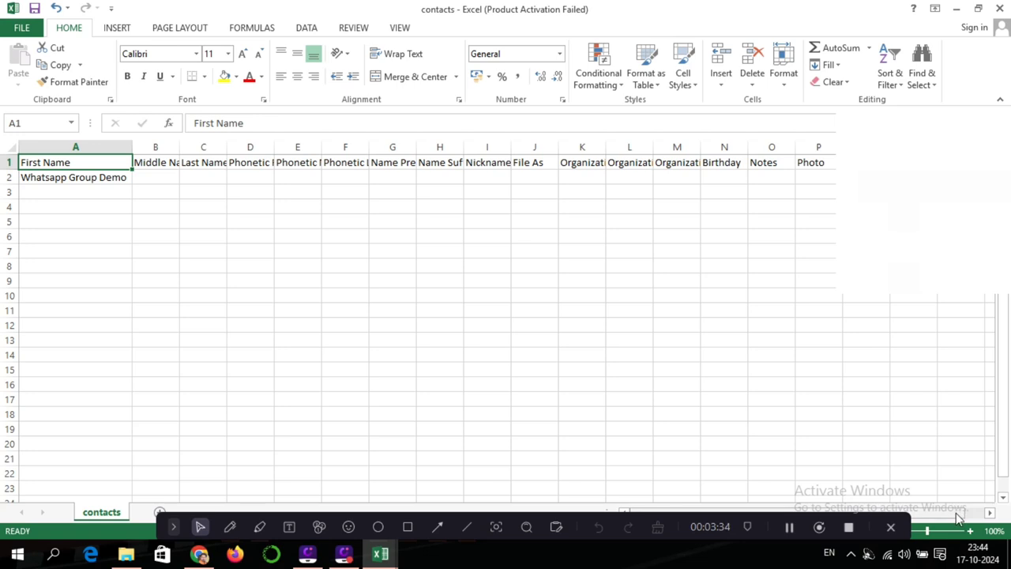
pyautogui.hscroll(1, 963, 517)
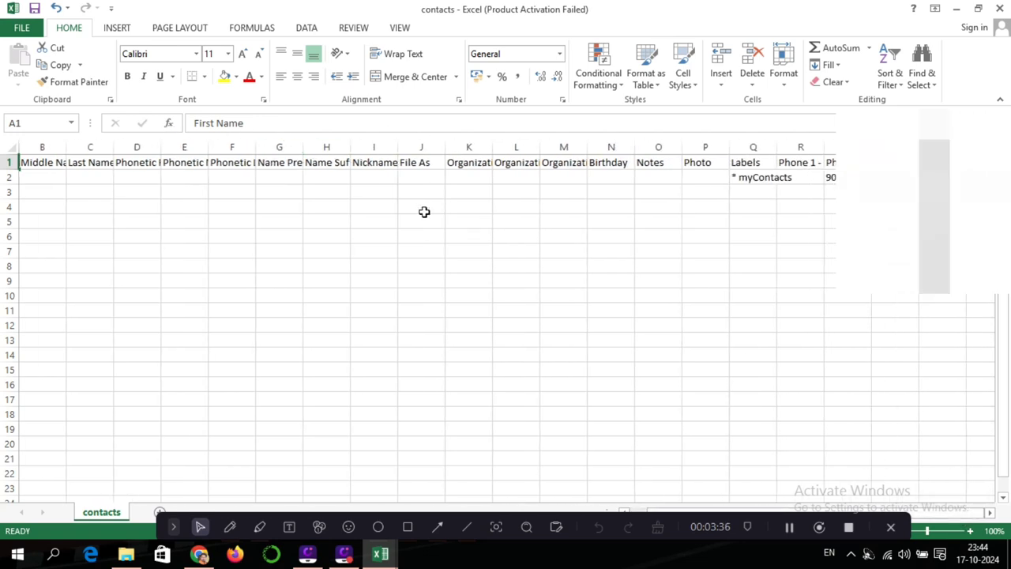
pyautogui.click(831, 147)
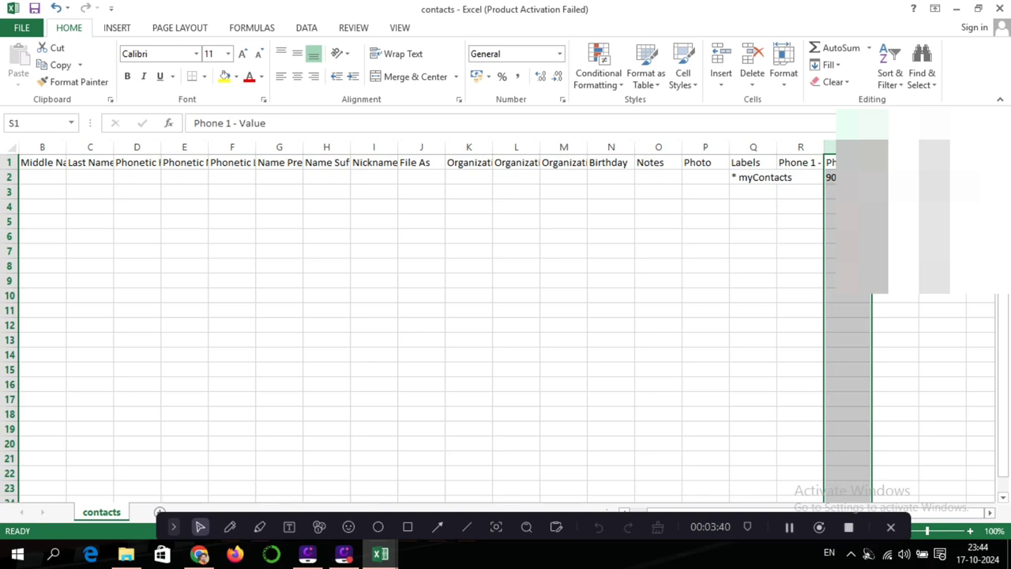
pyautogui.doubleClick(872, 148)
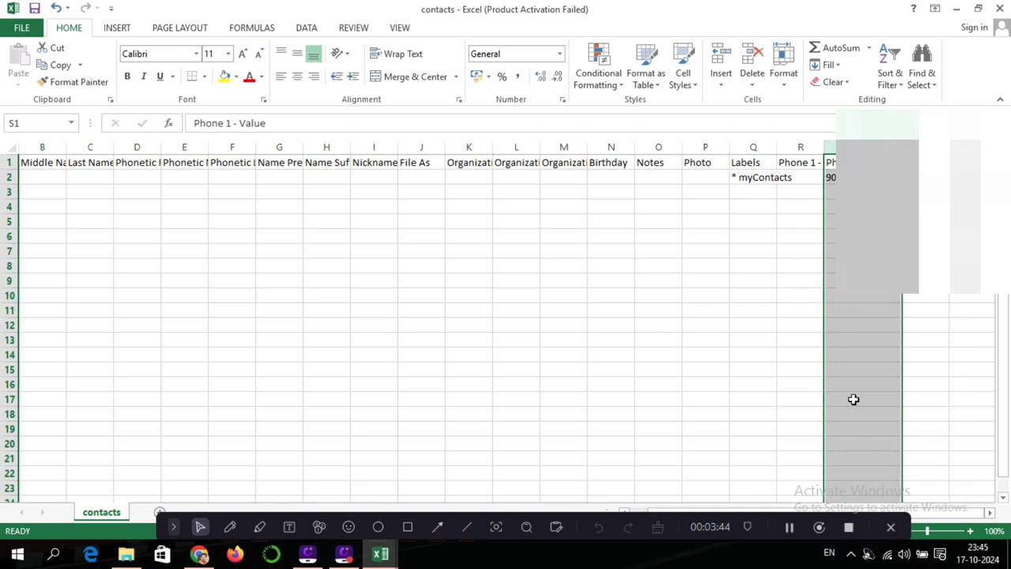
pyautogui.moveTo(824, 509)
pyautogui.mouseDown()
pyautogui.moveTo(778, 490)
pyautogui.moveTo(800, 474)
pyautogui.mouseUp()
pyautogui.click(886, 535)
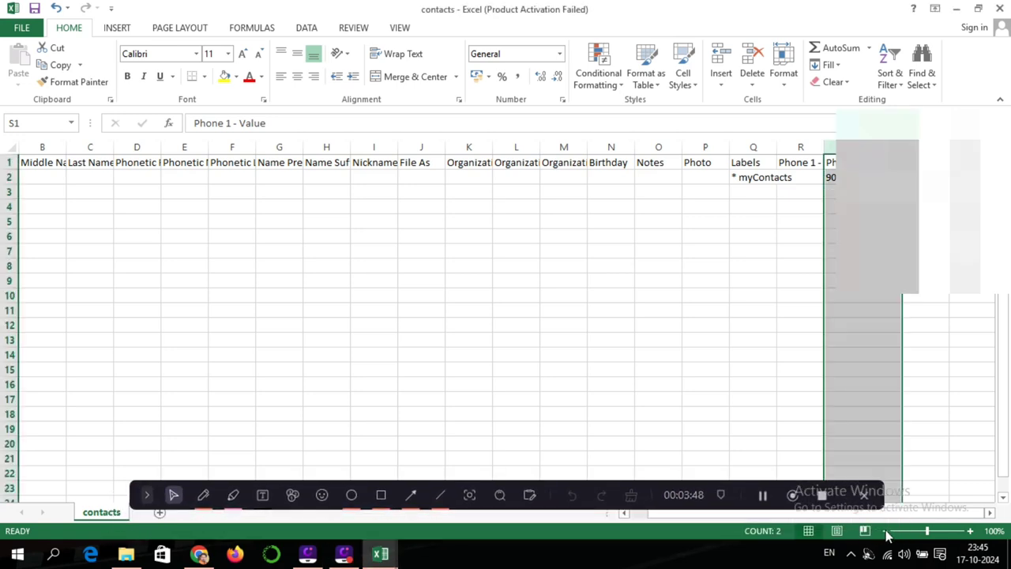
pyautogui.click(886, 531)
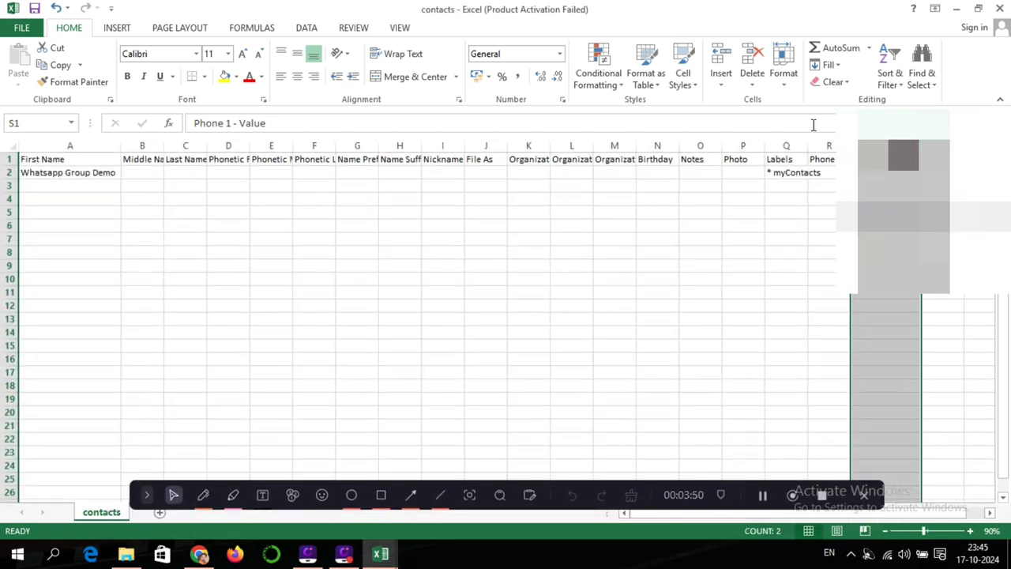
pyautogui.click(789, 187)
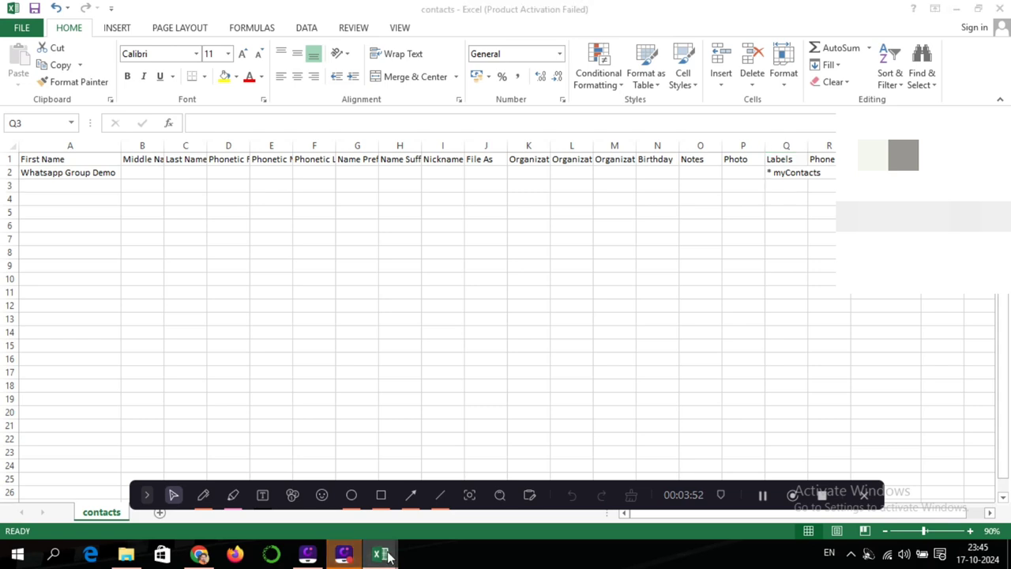
# - Copy Book1's three phone numbers (D2:D4) into S3:S5 of the contacts sheet
pyautogui.moveTo(379, 554)
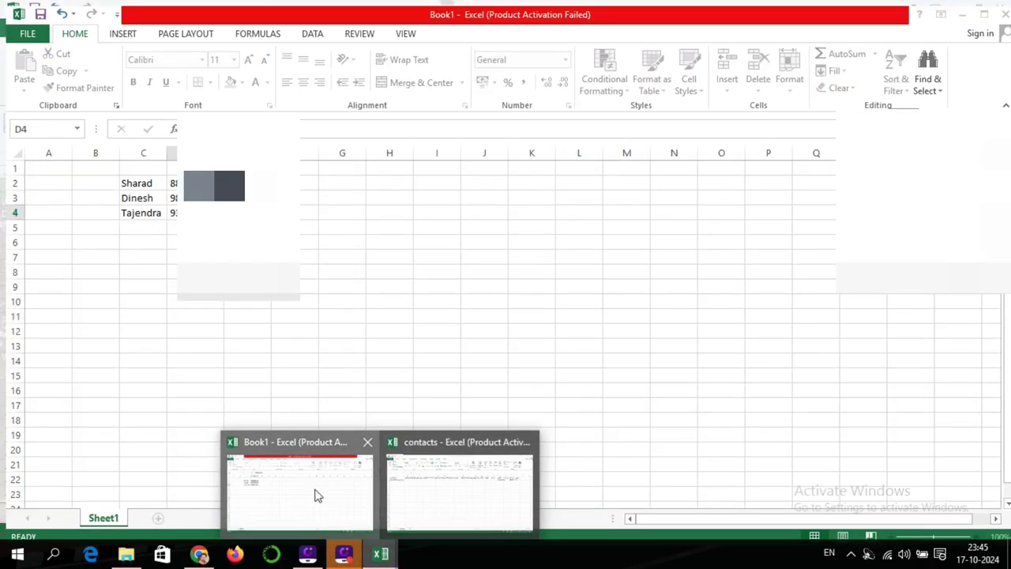
pyautogui.click(316, 495)
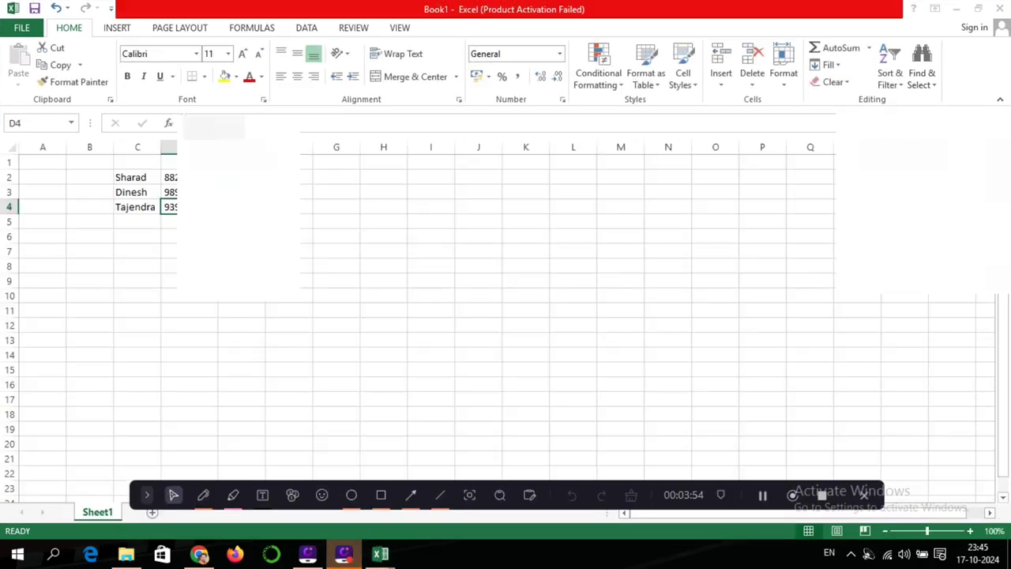
pyautogui.moveTo(172, 182); pyautogui.dragTo(171, 208)
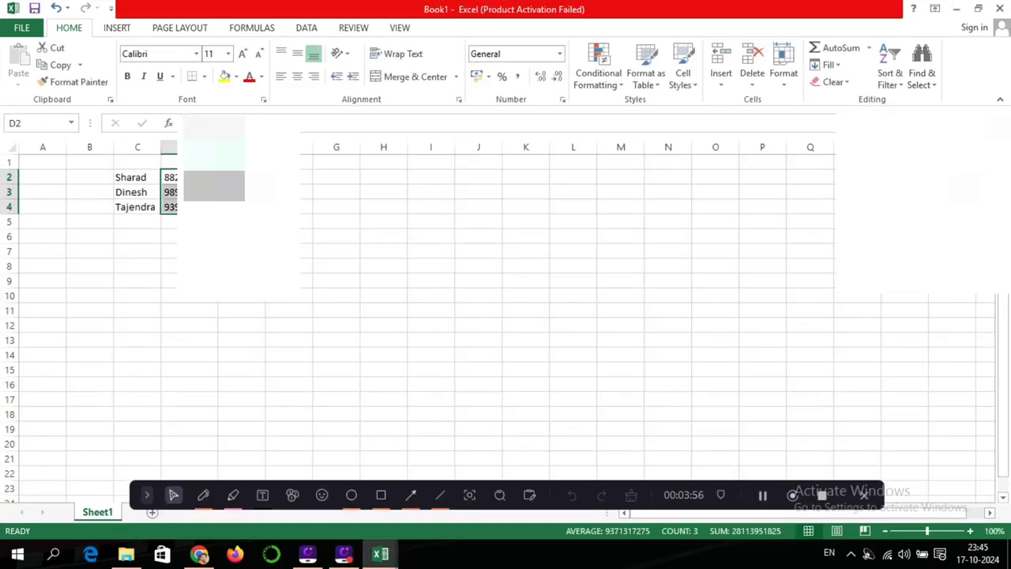
pyautogui.hotkey('ctrl', 'c')
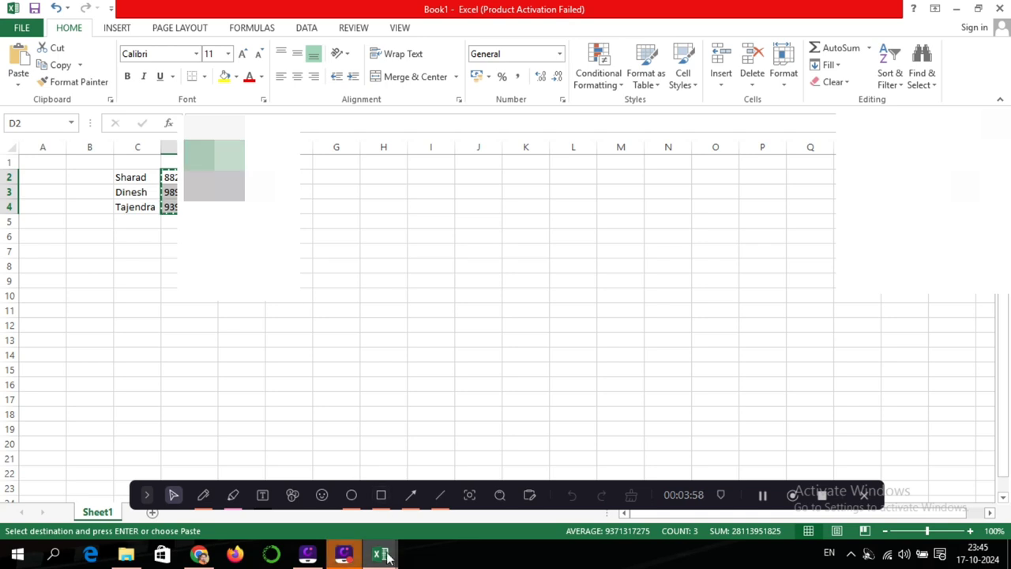
pyautogui.moveTo(380, 554)
pyautogui.click(418, 529)
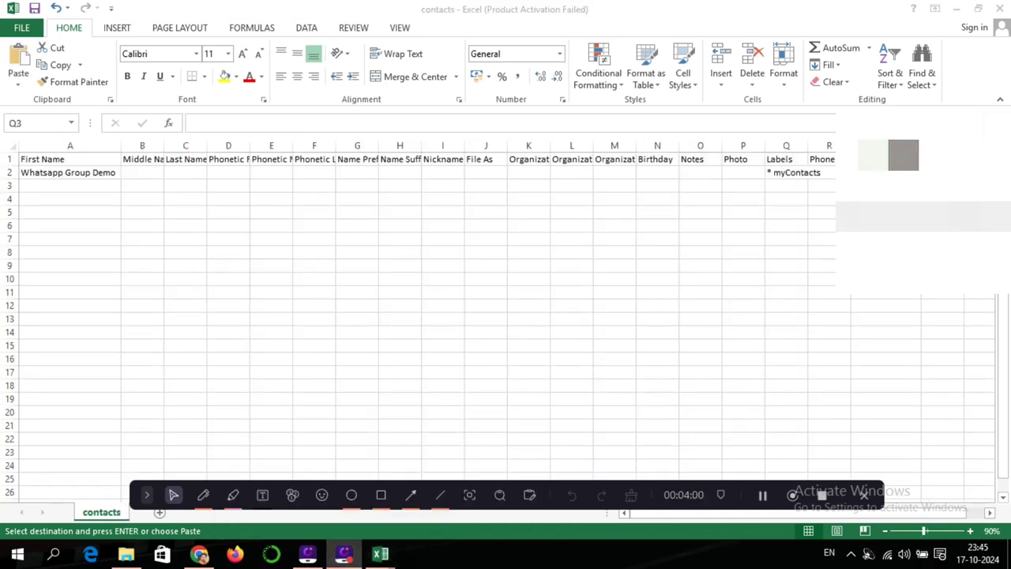
pyautogui.click(871, 185)
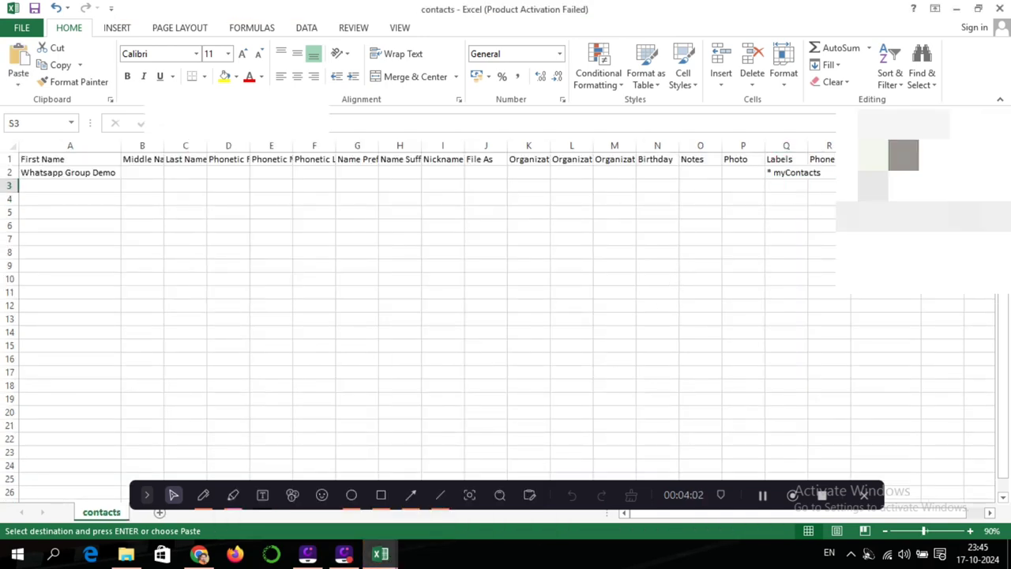
pyautogui.moveTo(871, 185); pyautogui.dragTo(870, 212)
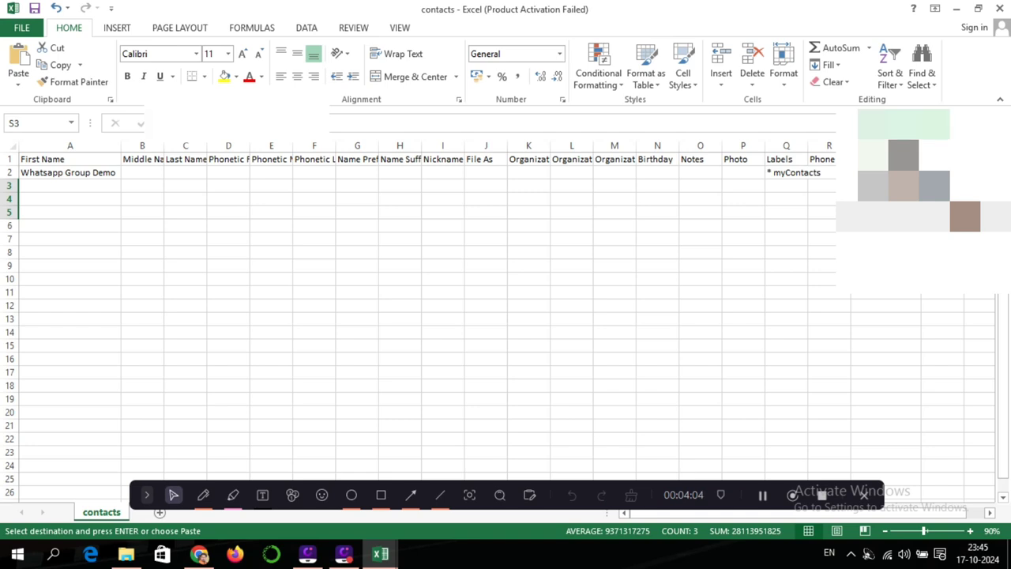
# - Centre column S and fill 'Whatsapp Group Demo' from A2 down to A5
pyautogui.click(885, 145)
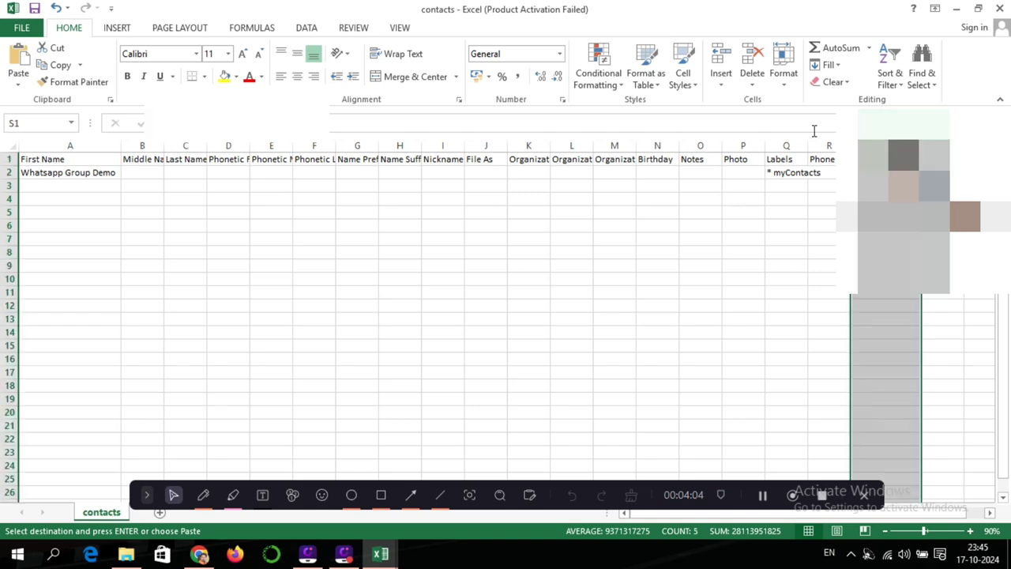
pyautogui.click(297, 76)
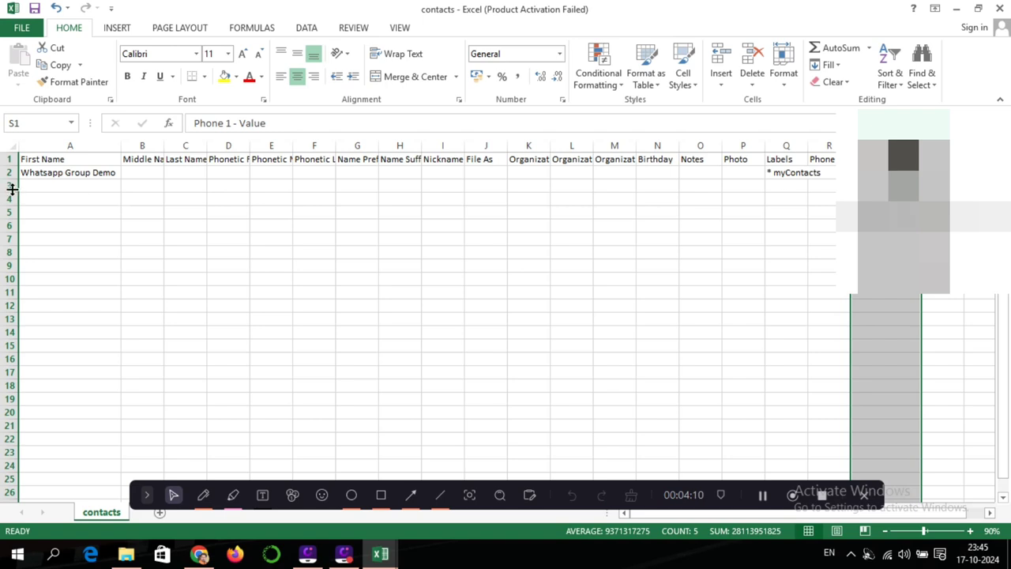
pyautogui.click(49, 173)
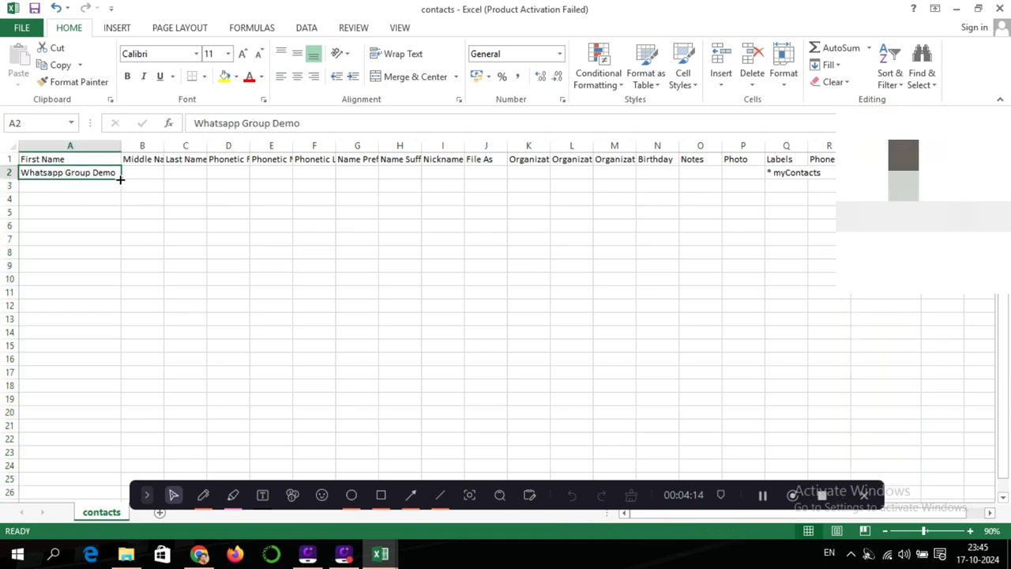
pyautogui.moveTo(120, 179); pyautogui.dragTo(113, 214)
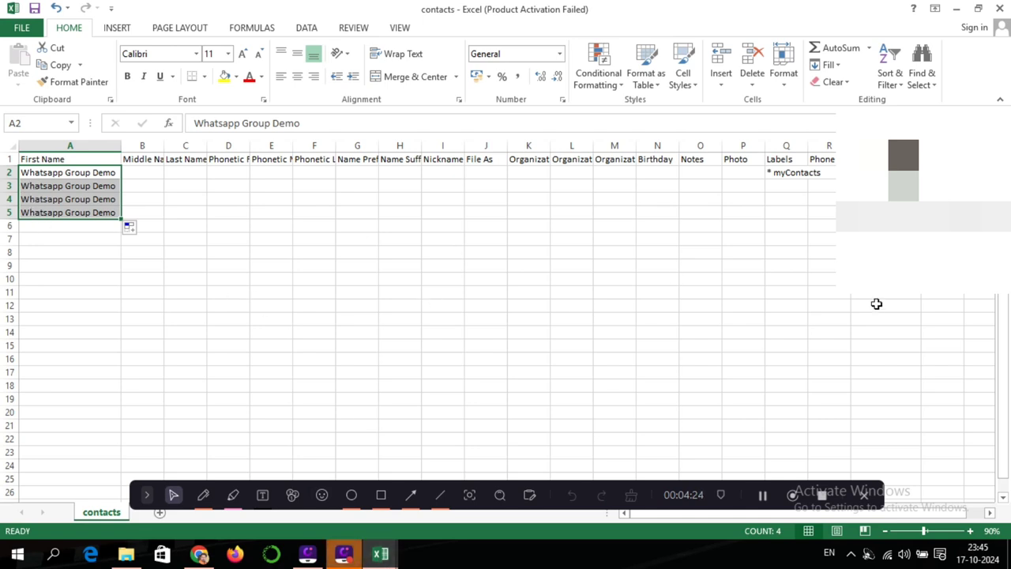
# - Save contacts.csv in CSV format, close it, and close Book1 without saving
pyautogui.hotkey('ctrl', 's')
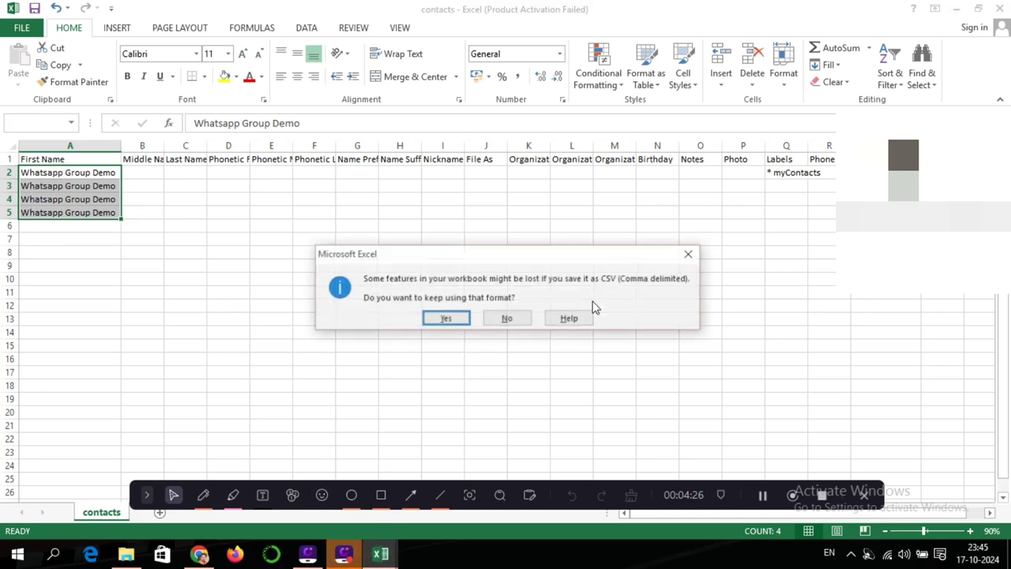
pyautogui.click(446, 320)
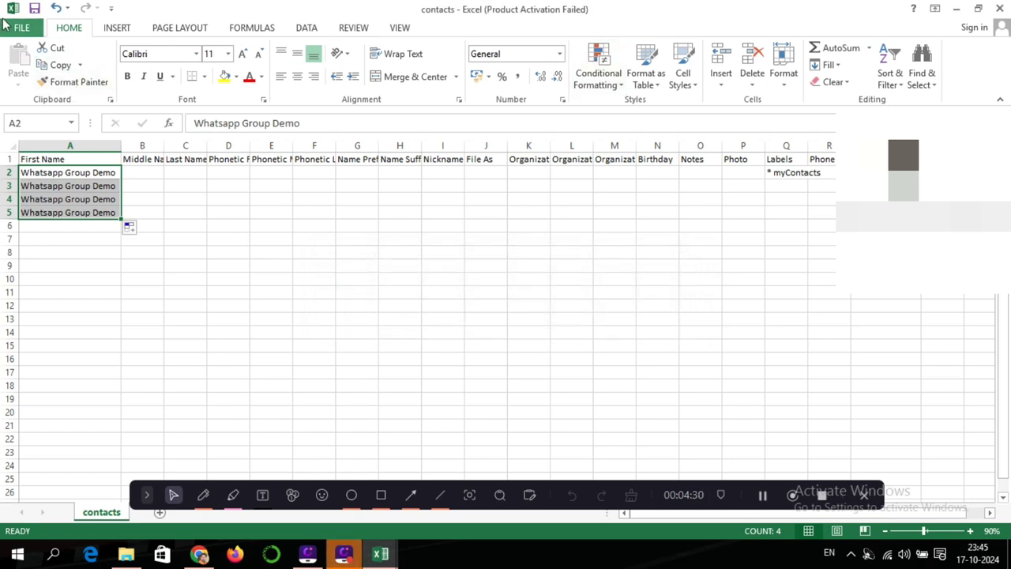
pyautogui.click(35, 8)
pyautogui.click(446, 319)
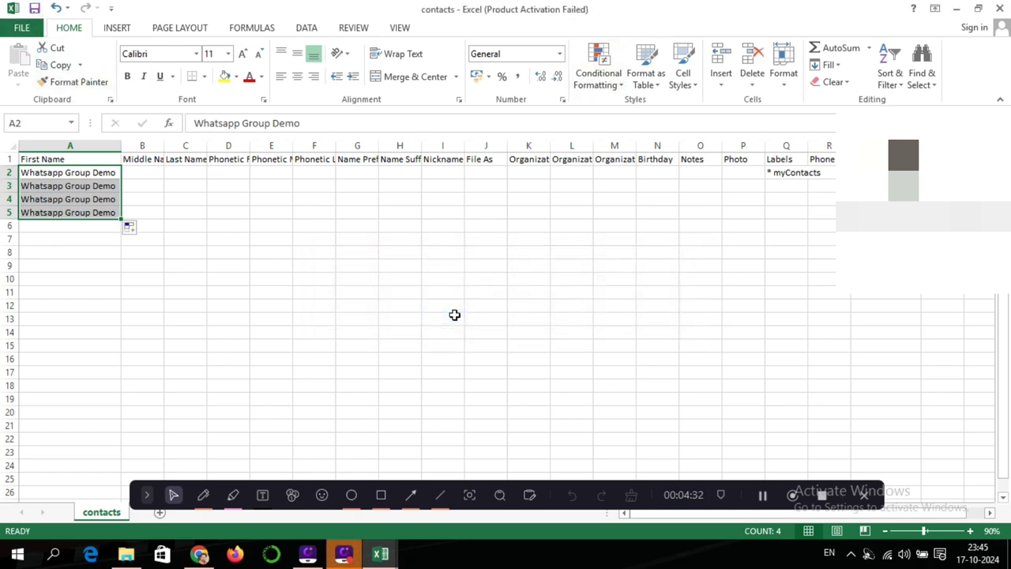
pyautogui.doubleClick(8, 8)
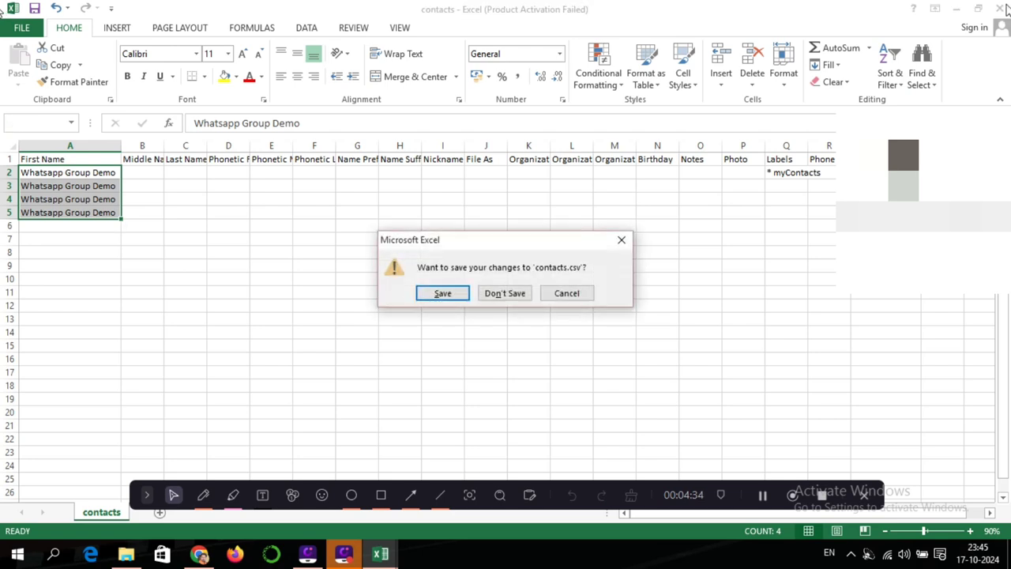
pyautogui.click(450, 293)
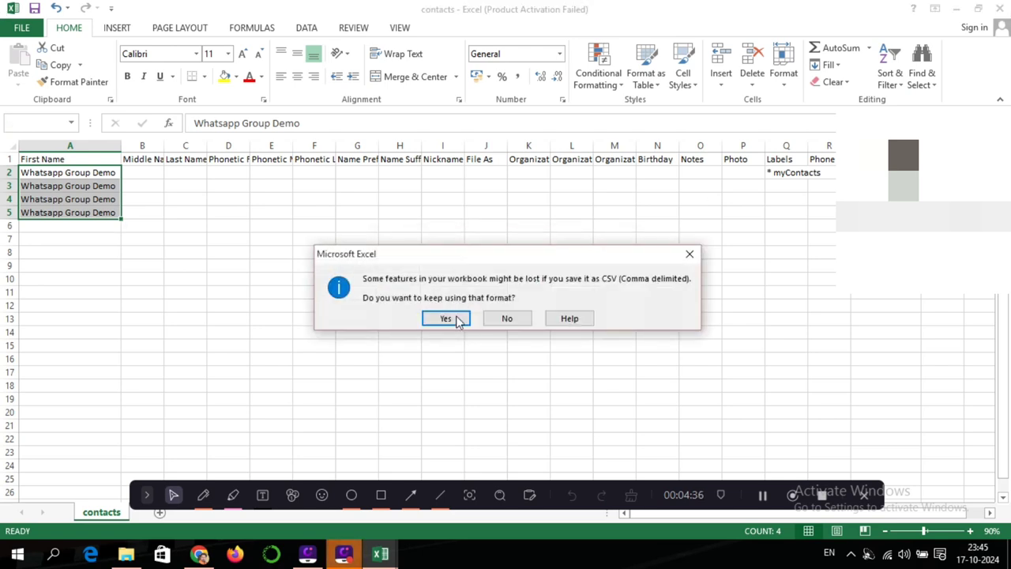
pyautogui.click(451, 318)
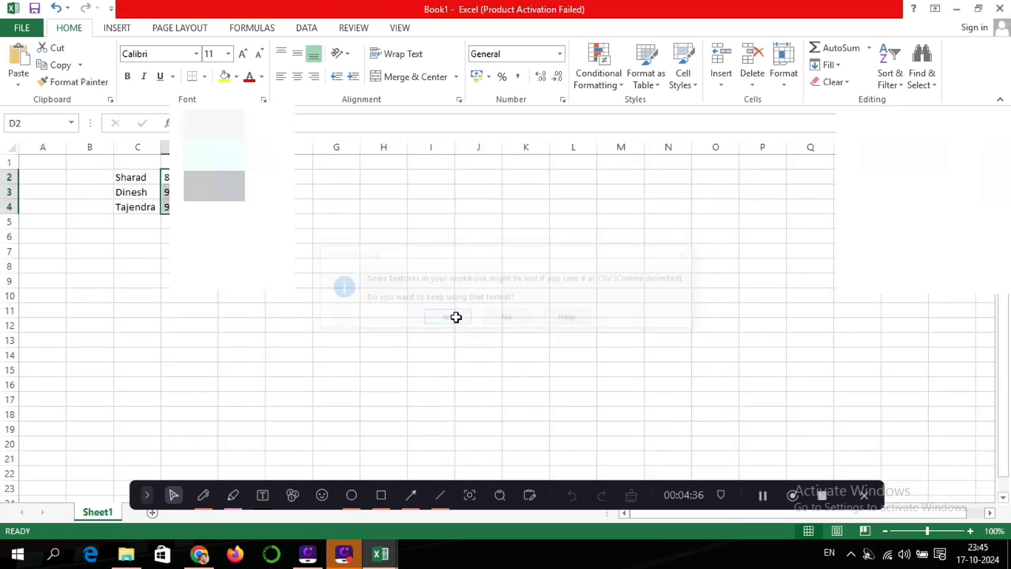
pyautogui.click(1000, 9)
pyautogui.click(524, 293)
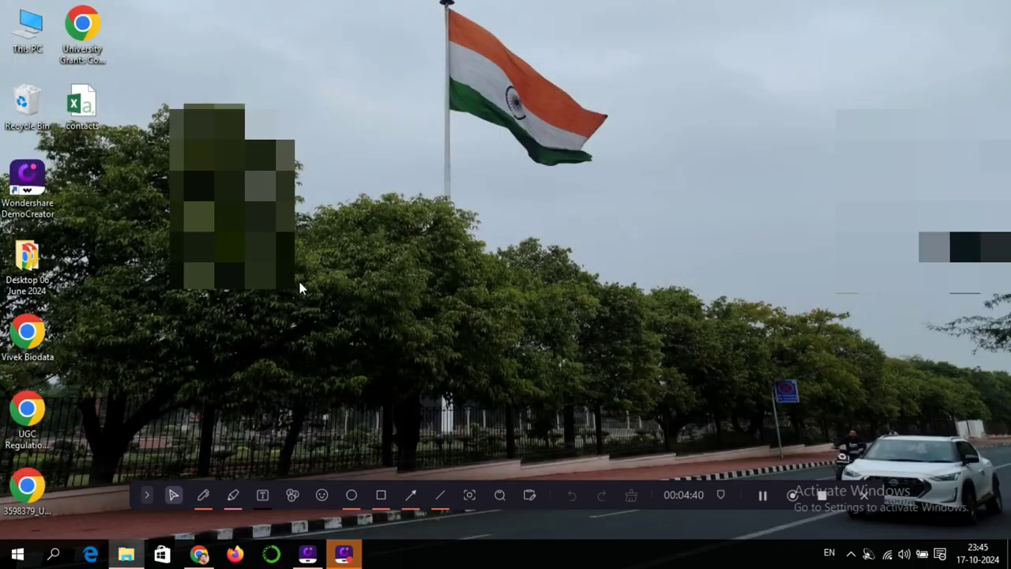
# - Return to Google Contacts, start an import, and upload contacts.csv from the Desktop
pyautogui.click(199, 555)
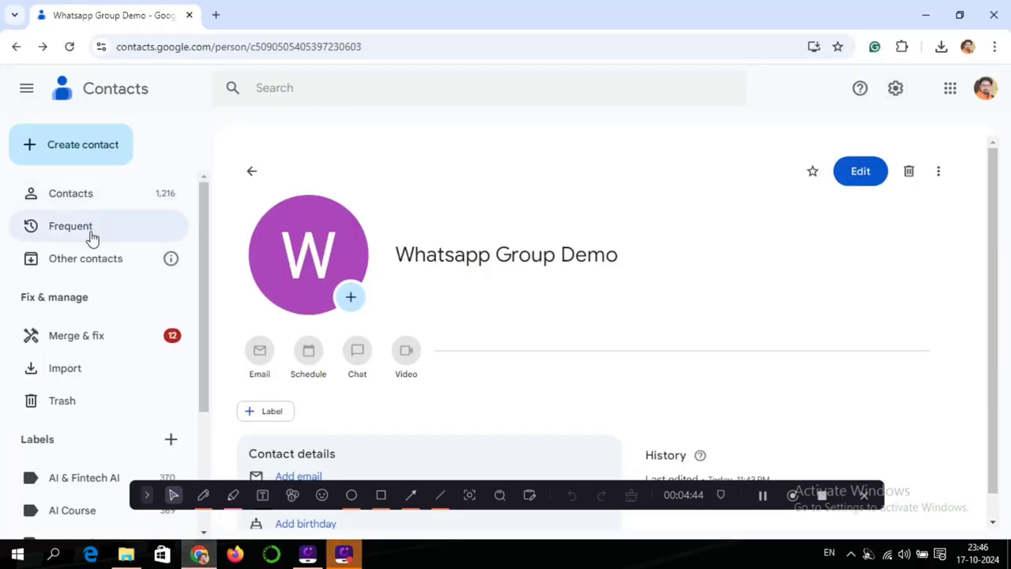
pyautogui.scroll(-1, 75, 386)
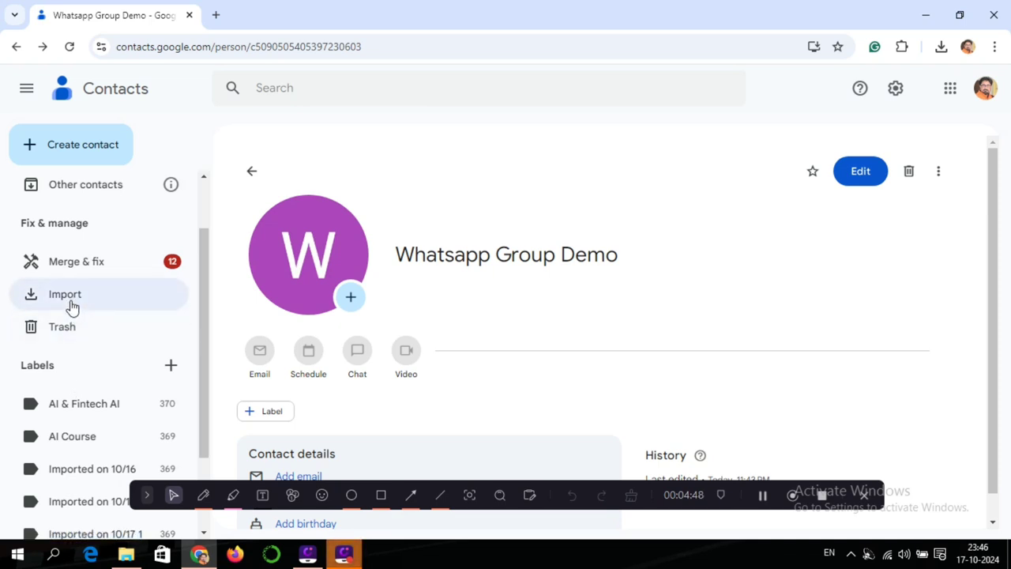
pyautogui.click(75, 300)
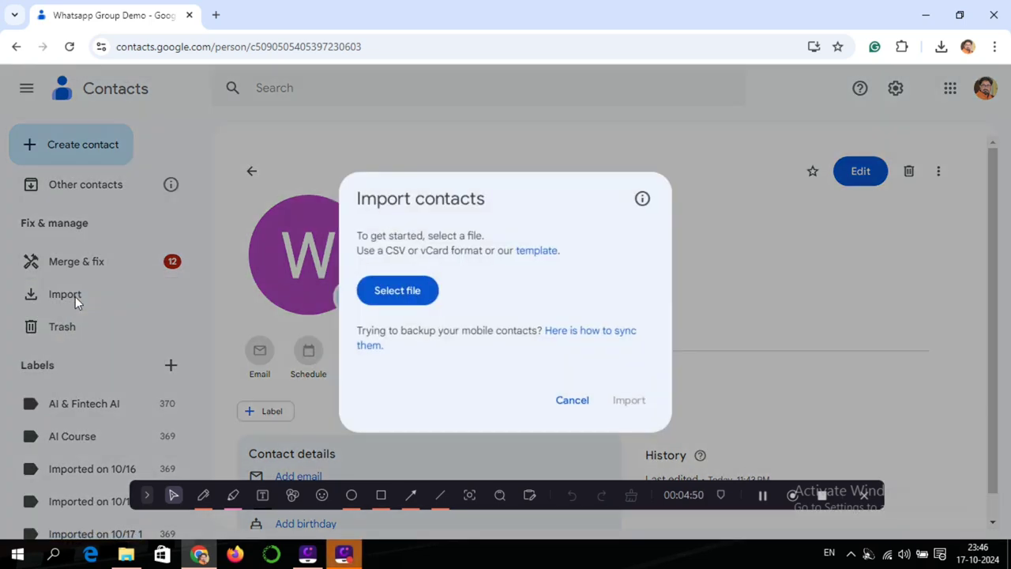
pyautogui.click(404, 292)
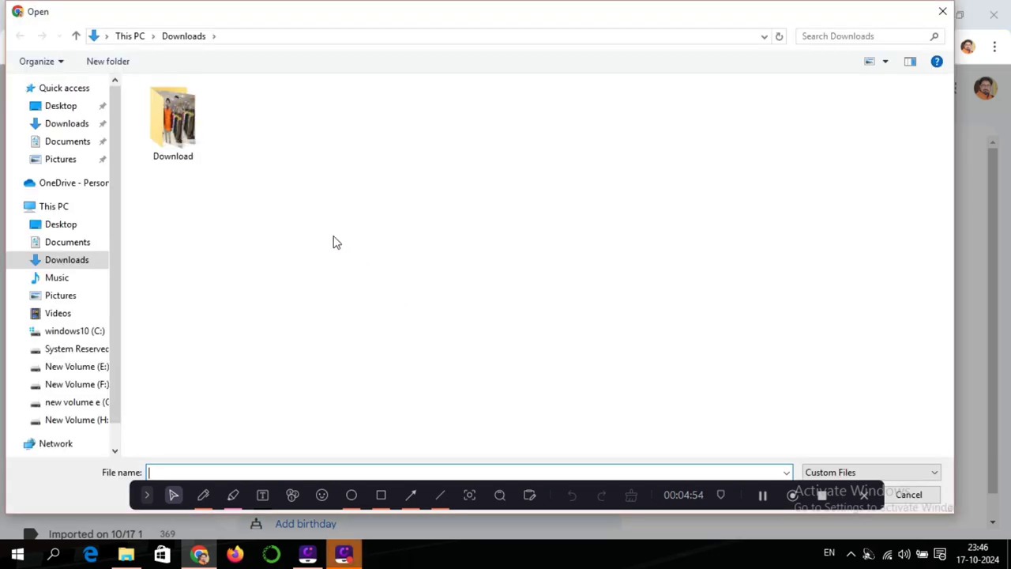
pyautogui.click(68, 110)
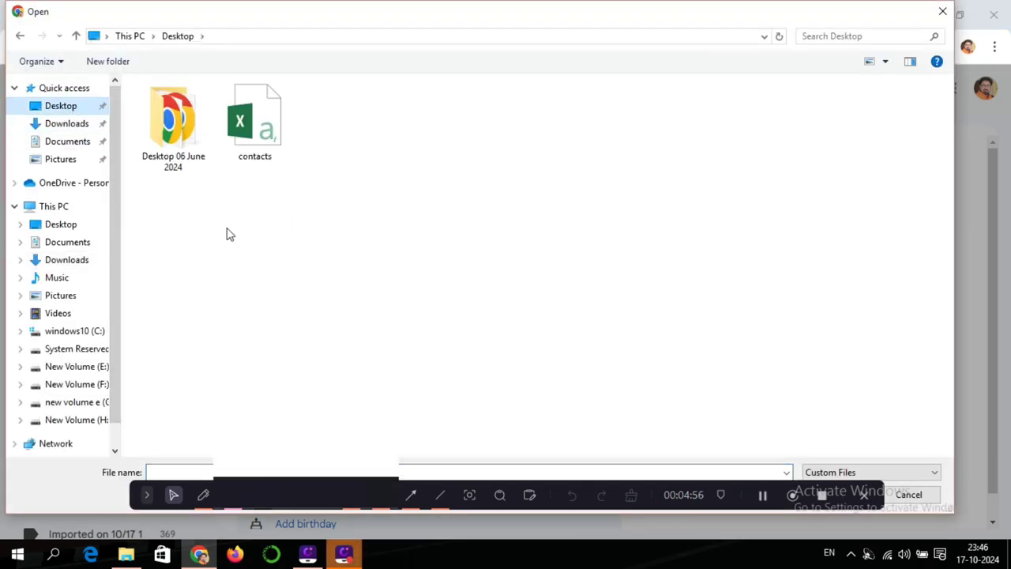
pyautogui.click(261, 131)
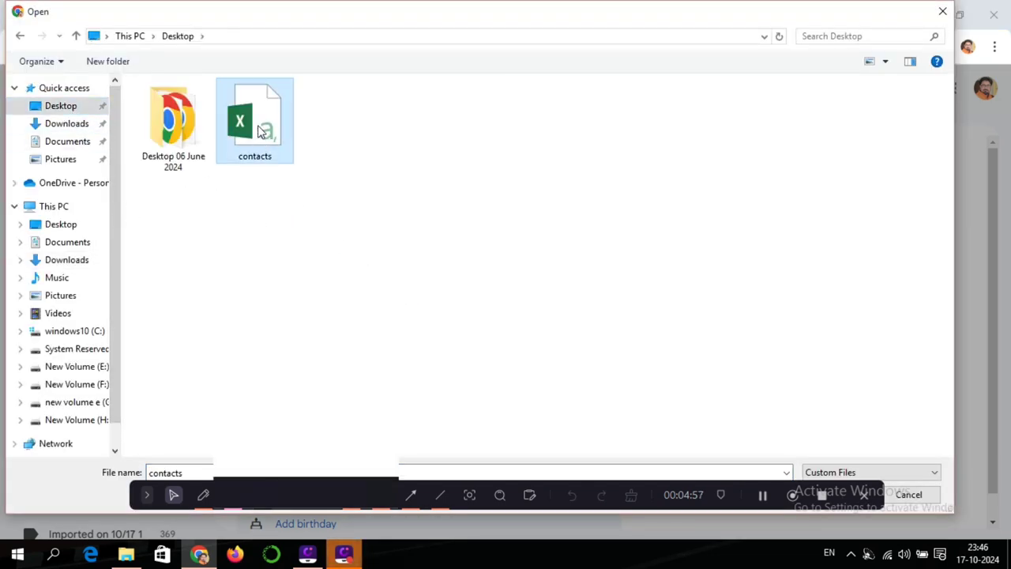
pyautogui.click(783, 483)
pyautogui.moveTo(784, 484); pyautogui.dragTo(785, 513)
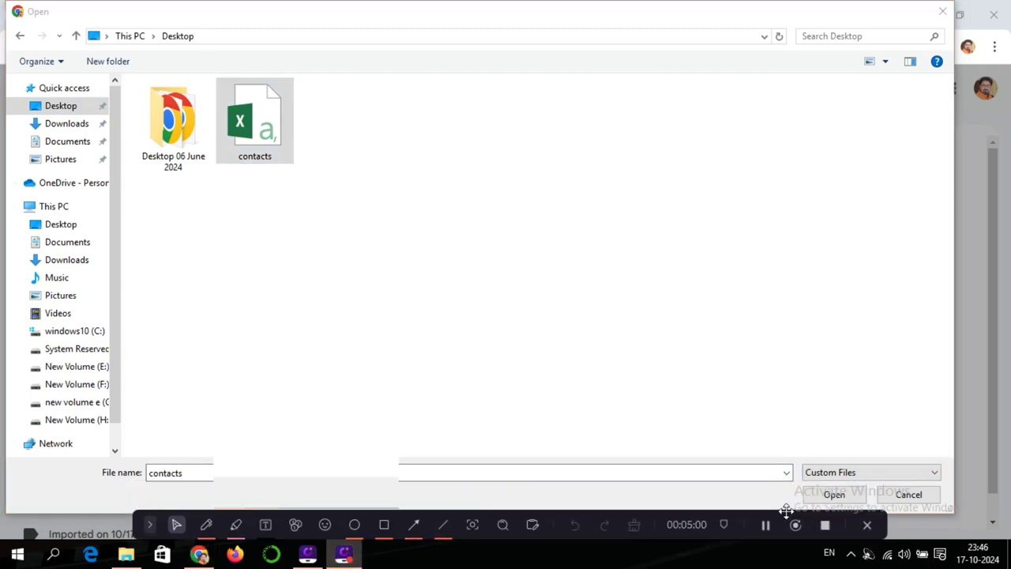
pyautogui.click(810, 494)
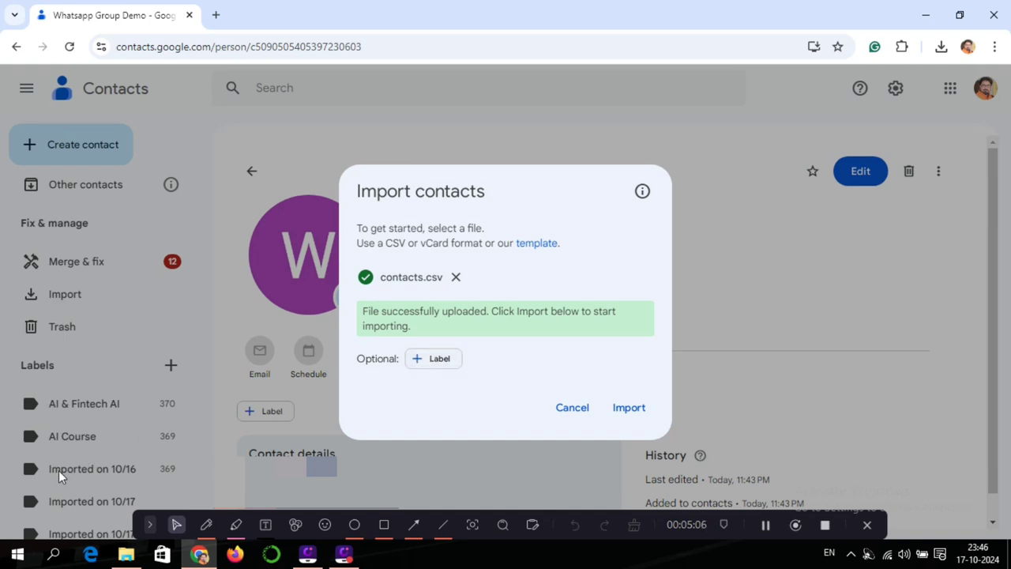
# - Create a 'Whatsapp Group' label and import the four contacts from contacts.csv under it
pyautogui.click(444, 361)
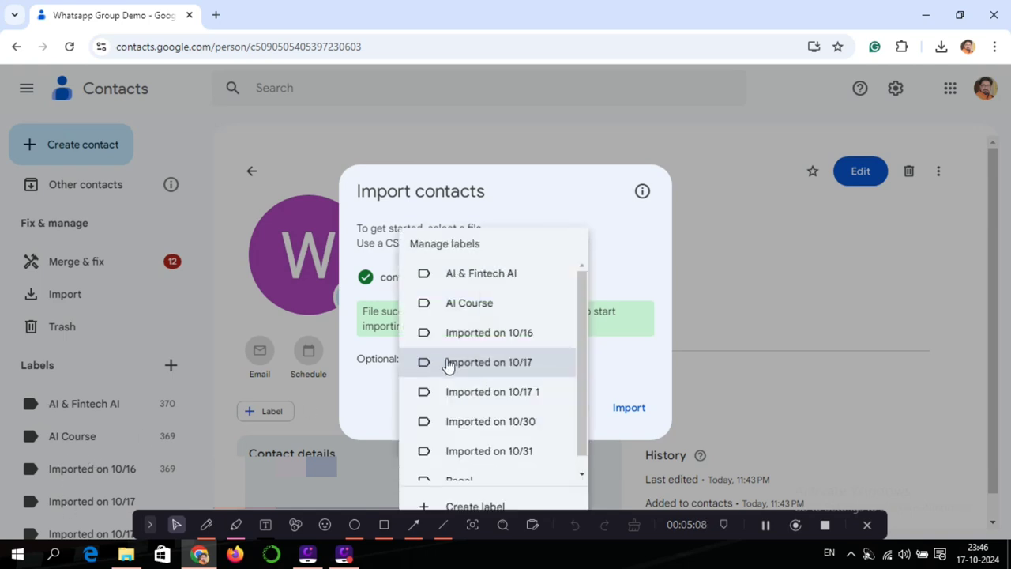
pyautogui.scroll(-1, 469, 463)
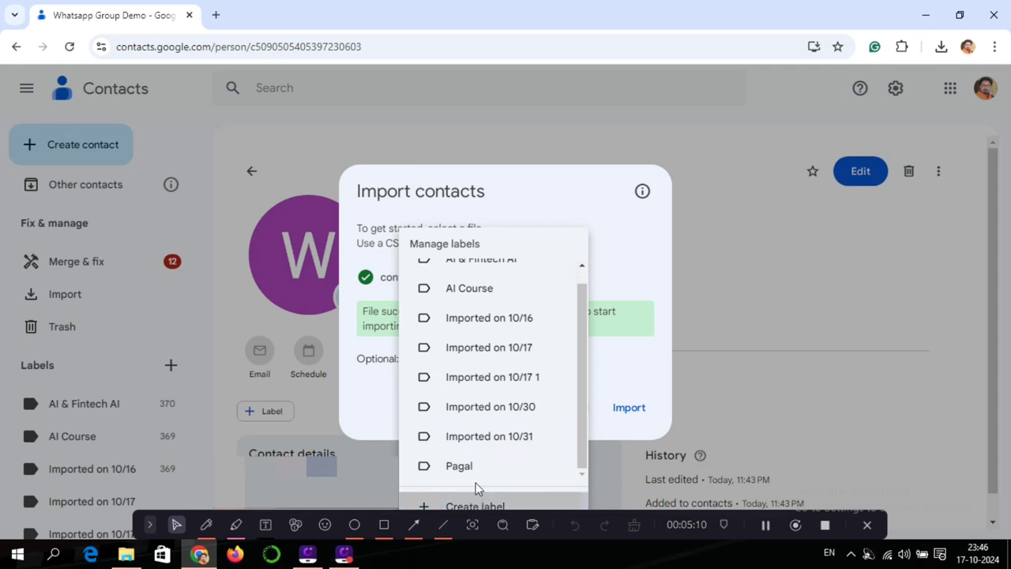
pyautogui.press('Escape')
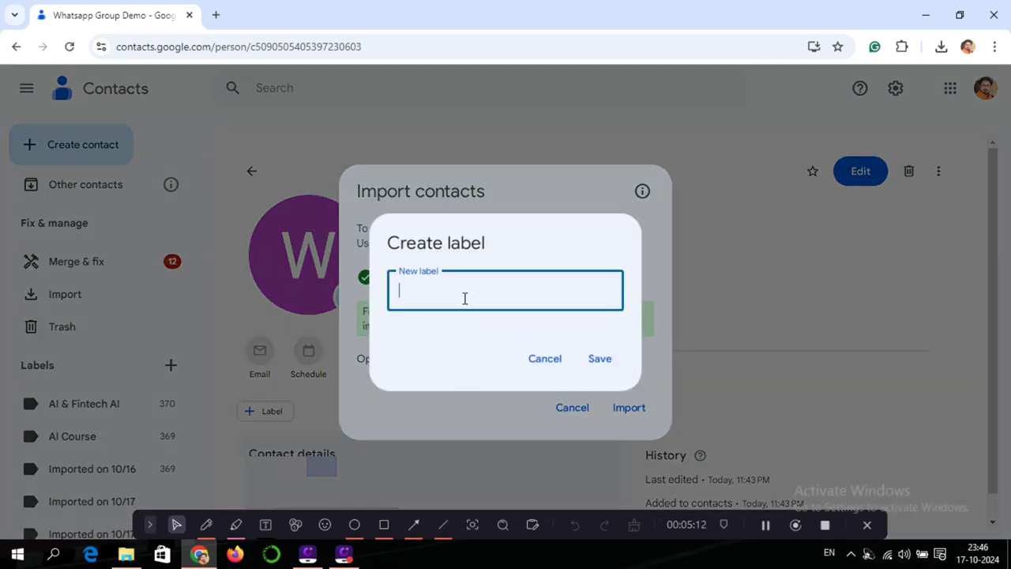
pyautogui.write('Whatsapp Grou')
pyautogui.write(' p')
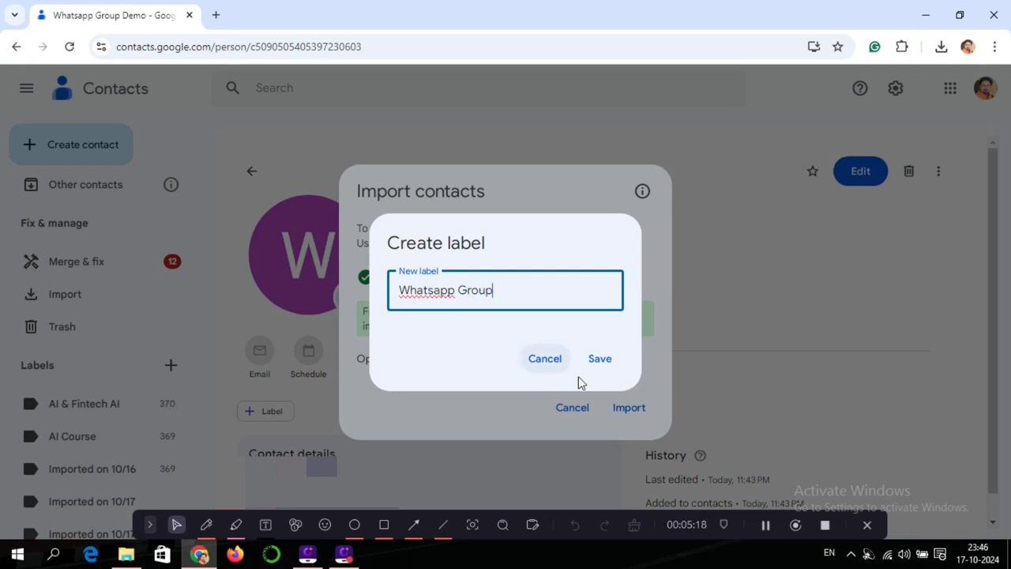
pyautogui.click(598, 363)
pyautogui.click(616, 406)
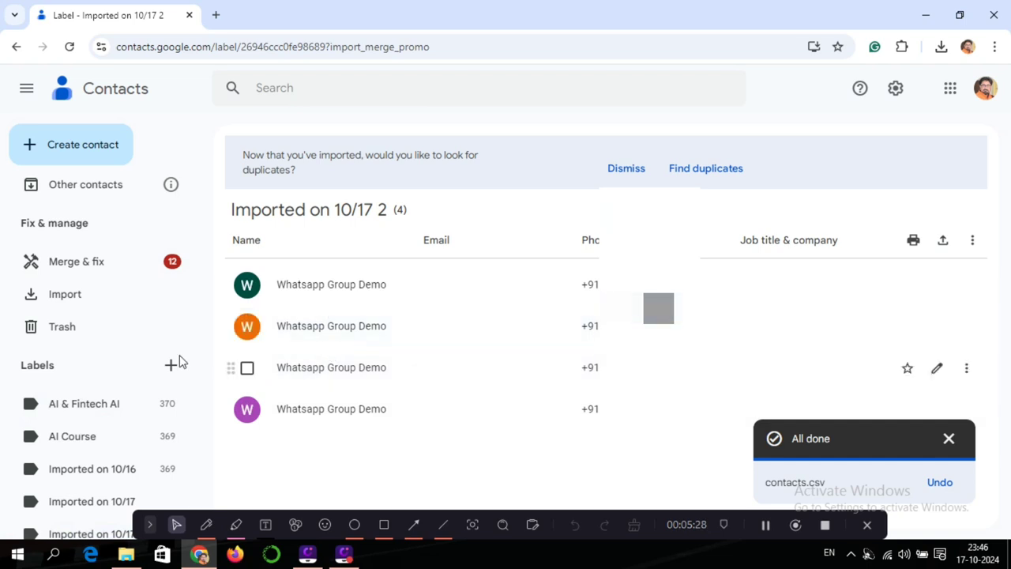
# - Show the Whatsapp Group label's four imported contacts and dismiss the All done import notice
pyautogui.scroll(-1, 66, 425)
pyautogui.scroll(-1, 75, 429)
pyautogui.scroll(1, 79, 424)
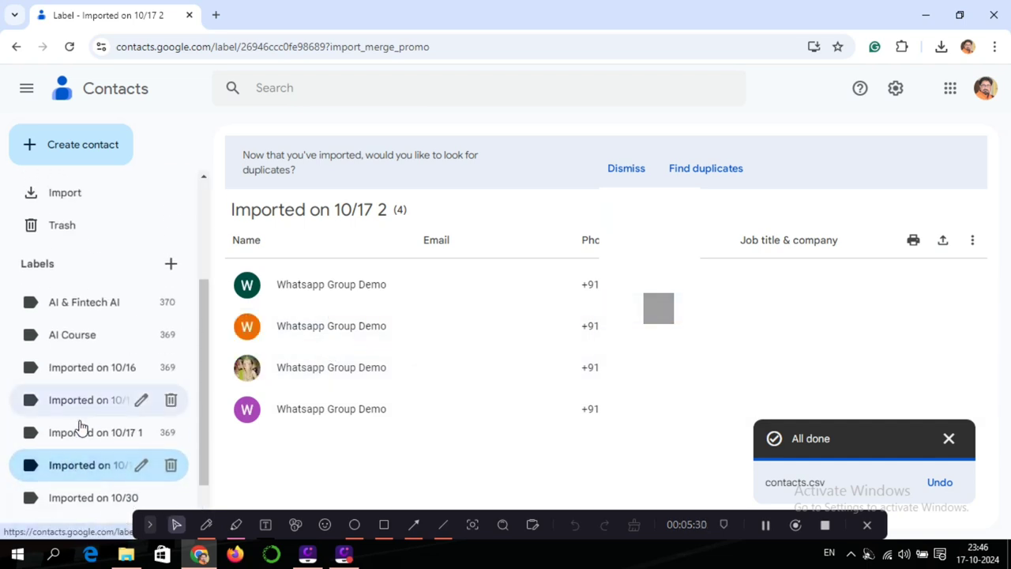
pyautogui.scroll(-1, 110, 474)
pyautogui.click(94, 521)
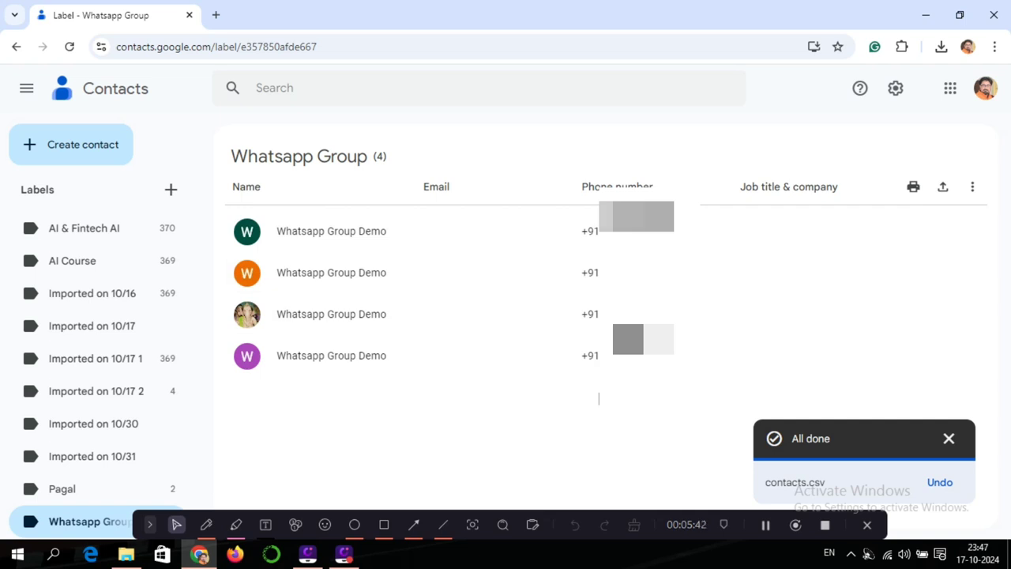
pyautogui.click(950, 438)
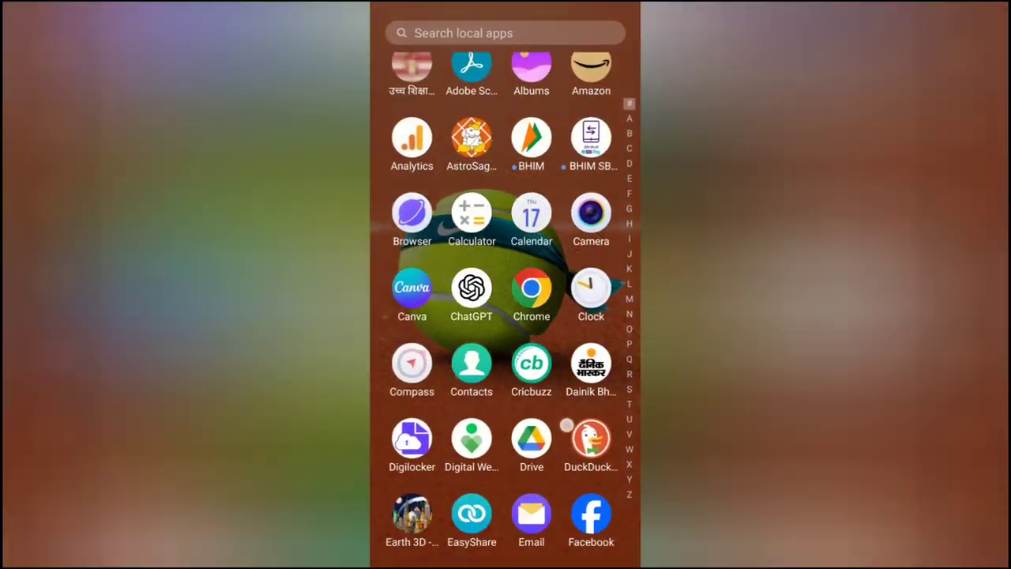
# - Trigger an immediate Google Contacts sync from Settings > Google > Google Contacts sync > Status
pyautogui.scroll(-10, 566, 425)
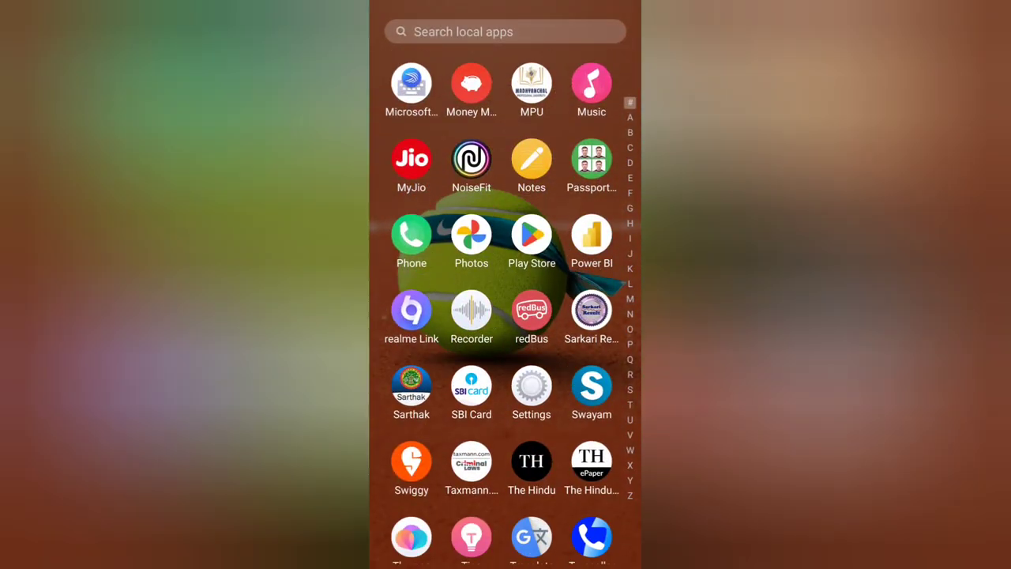
pyautogui.click(532, 390)
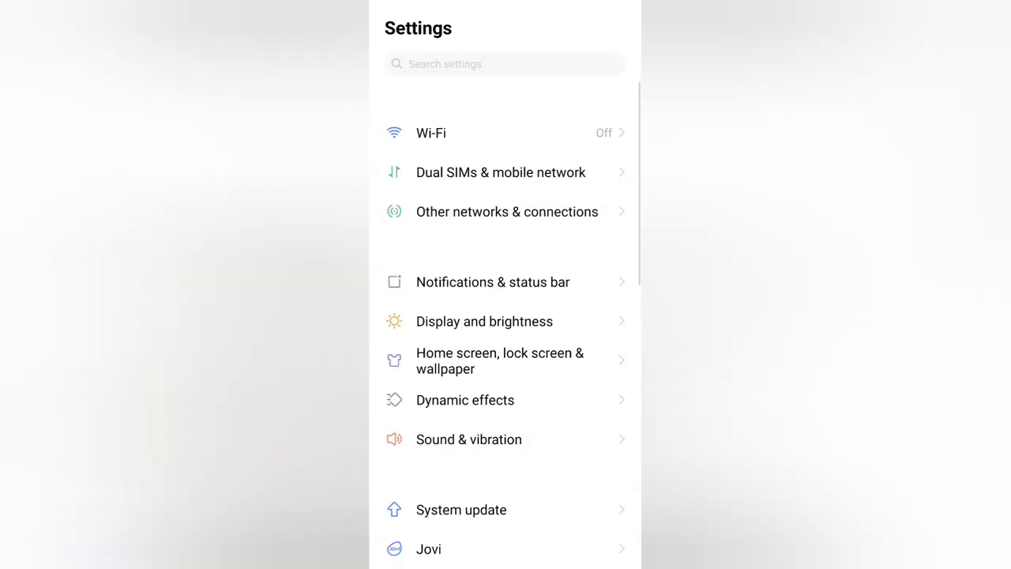
pyautogui.scroll(-10, 505, 316)
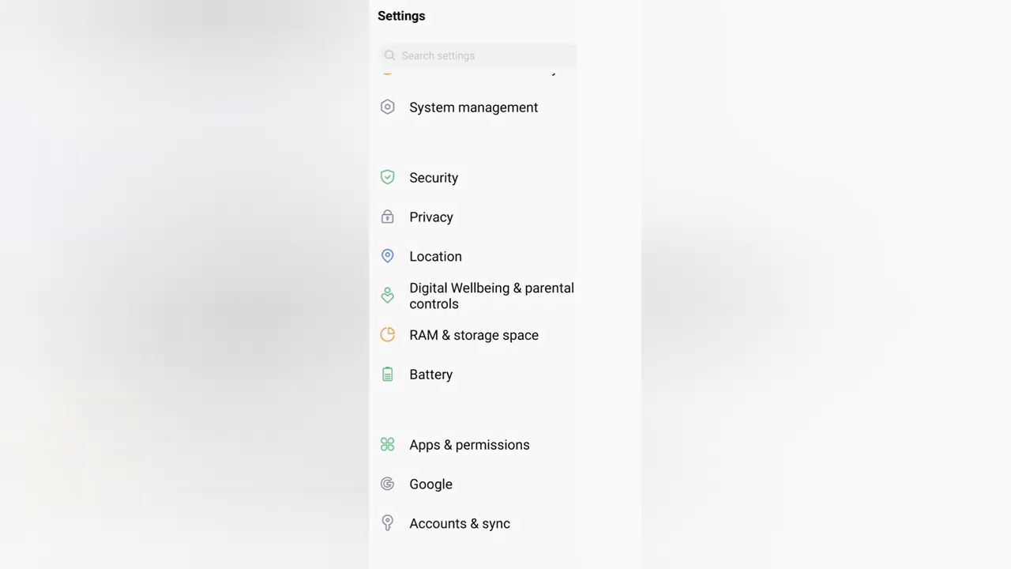
pyautogui.click(438, 483)
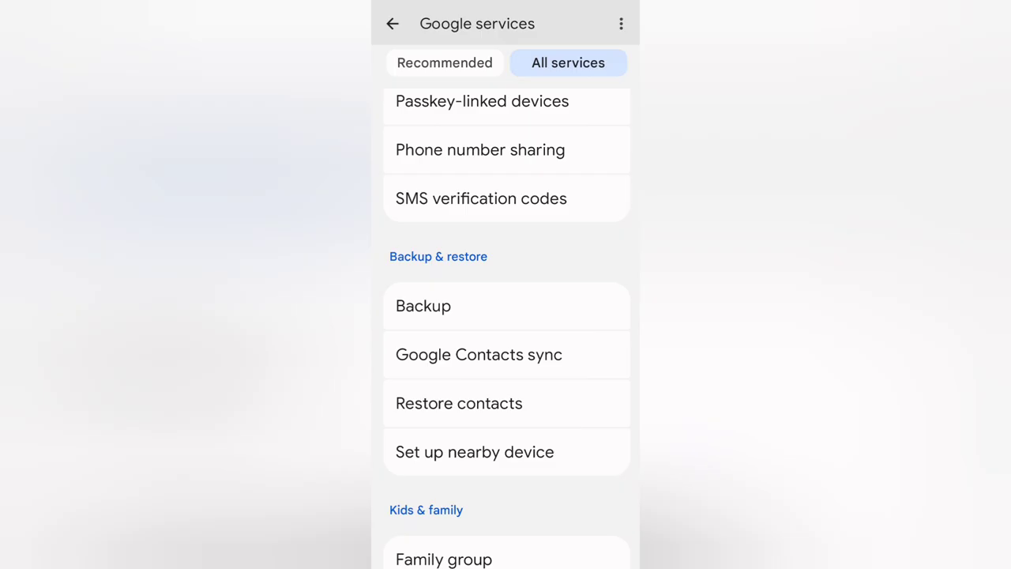
pyautogui.click(479, 355)
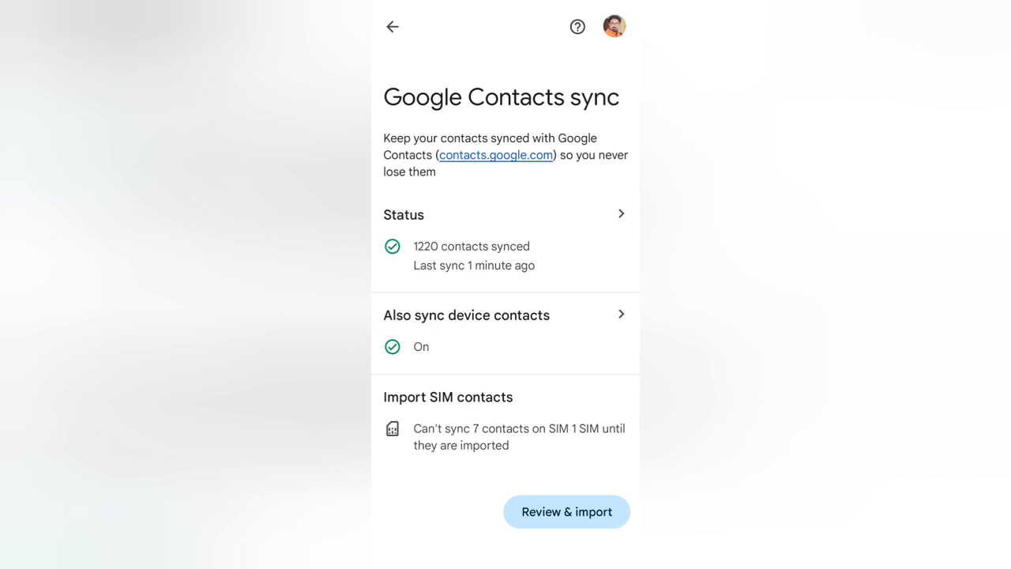
pyautogui.click(612, 219)
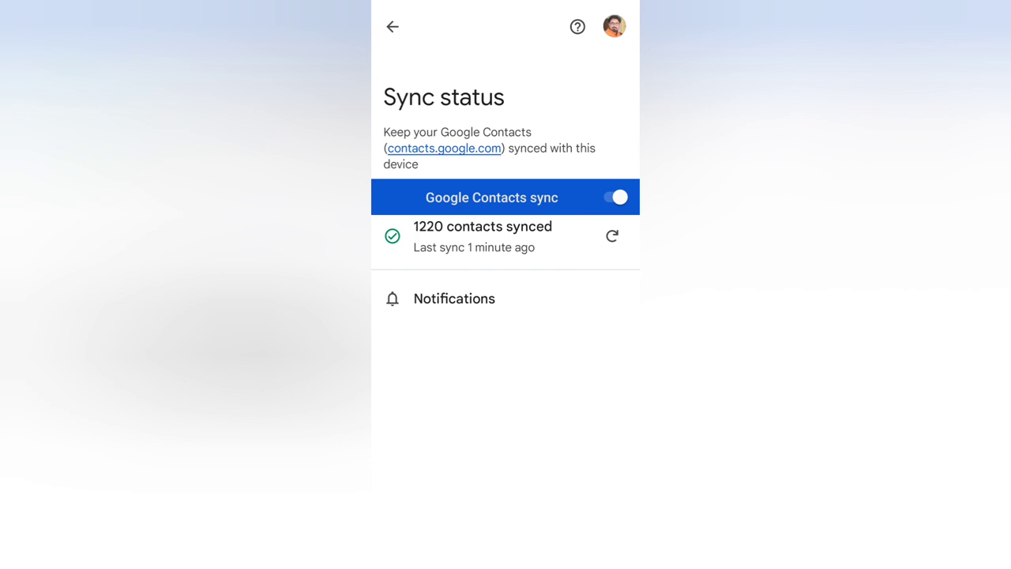
pyautogui.click(612, 235)
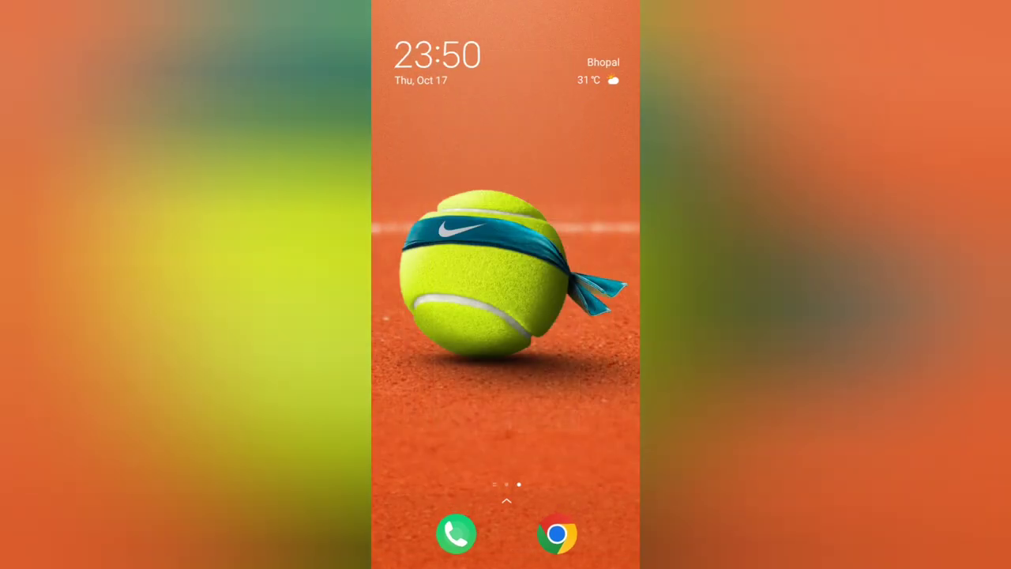
pyautogui.click(456, 534)
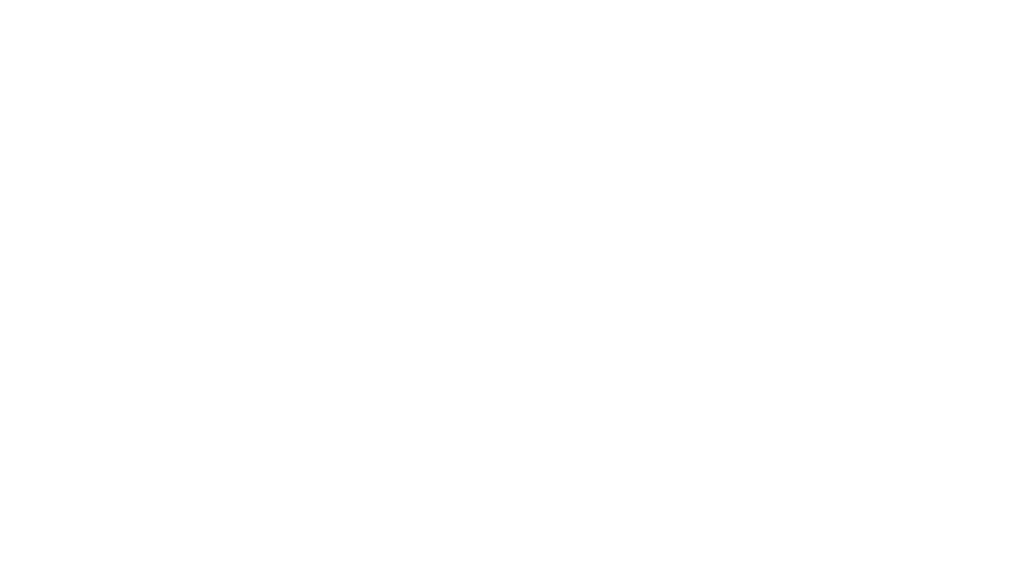
# - Search the phone's Contacts for 'group' to list the five Whatsapp Group Demo entries
pyautogui.click(535, 492)
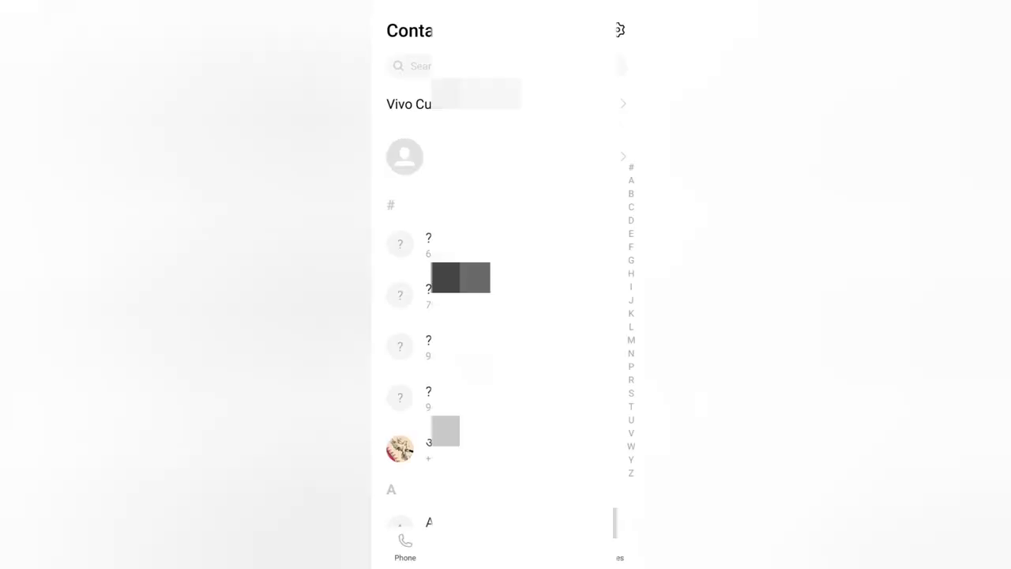
pyautogui.click(442, 65)
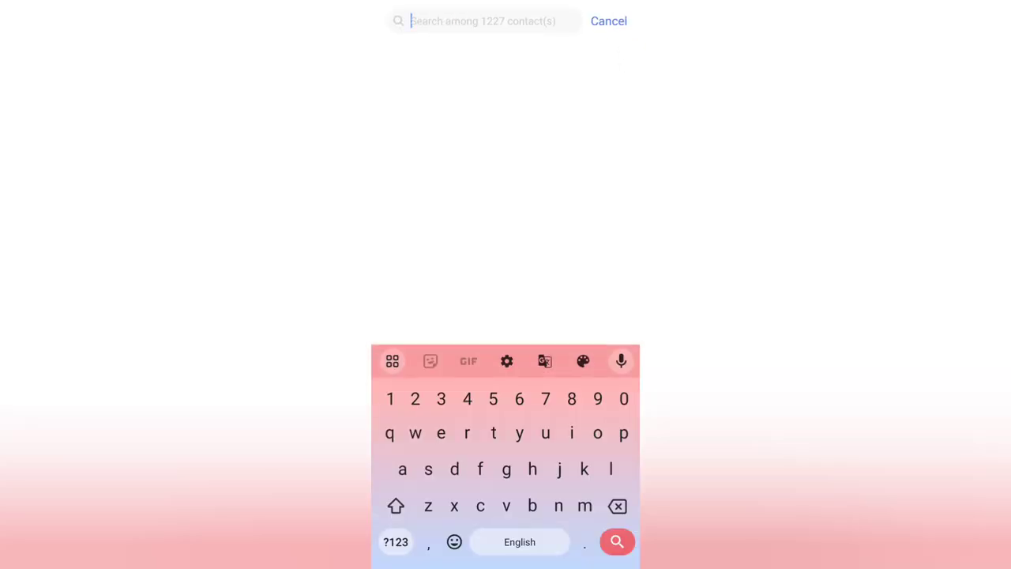
pyautogui.write('group')
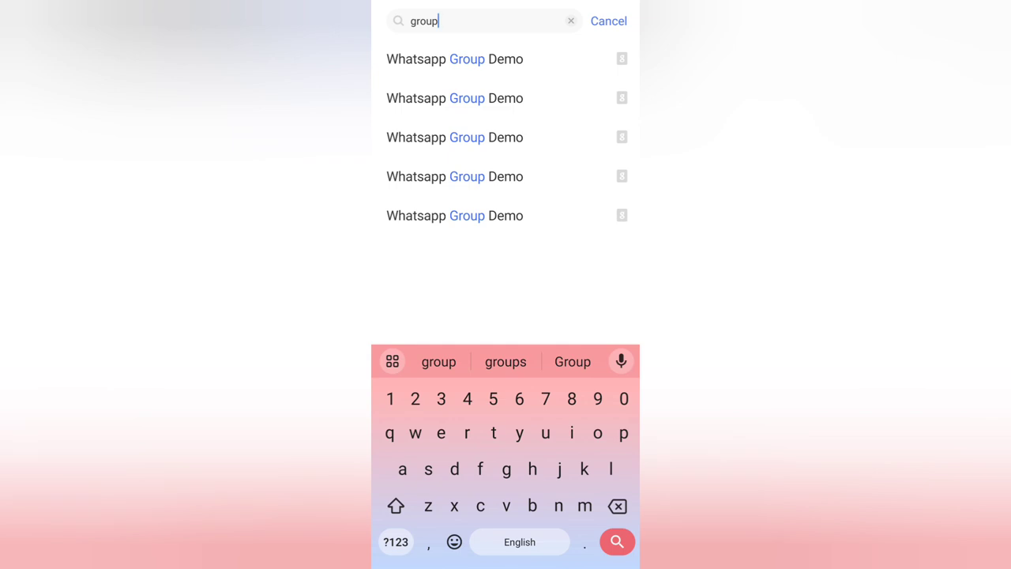
pyautogui.press('Return')
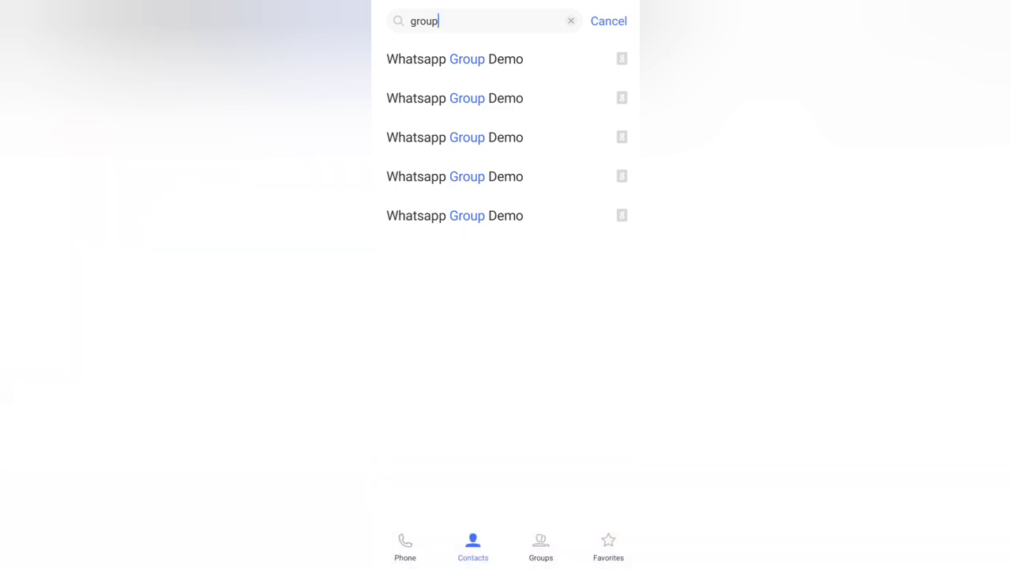